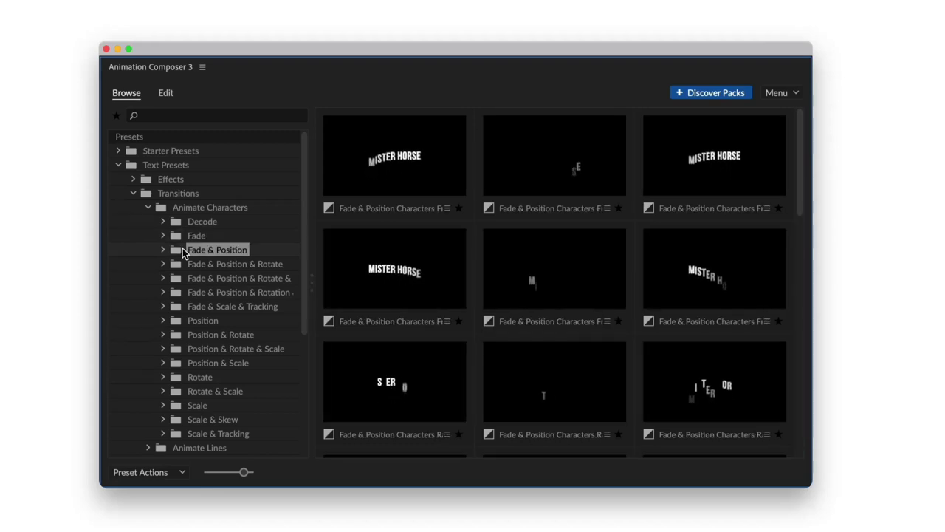
# Preview the Fade & Position & Rotate, Fade & Scale & Tracking, Position and Position & Rotate & Scale character transitions
pyautogui.click(187, 263)
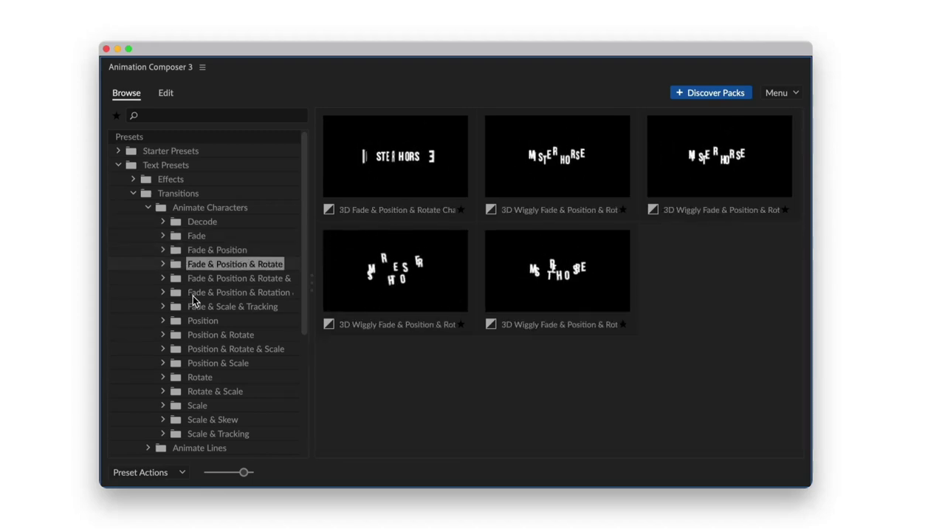
pyautogui.click(192, 294)
pyautogui.click(196, 307)
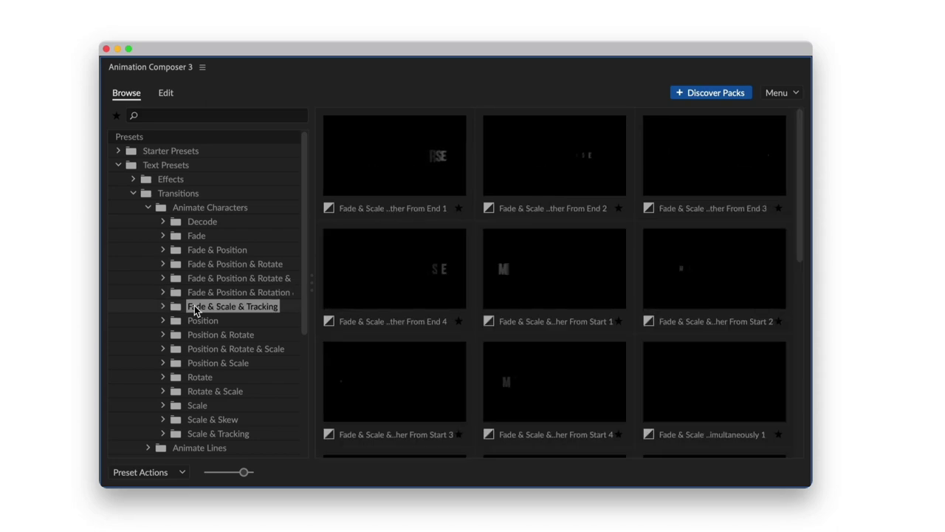
pyautogui.click(195, 322)
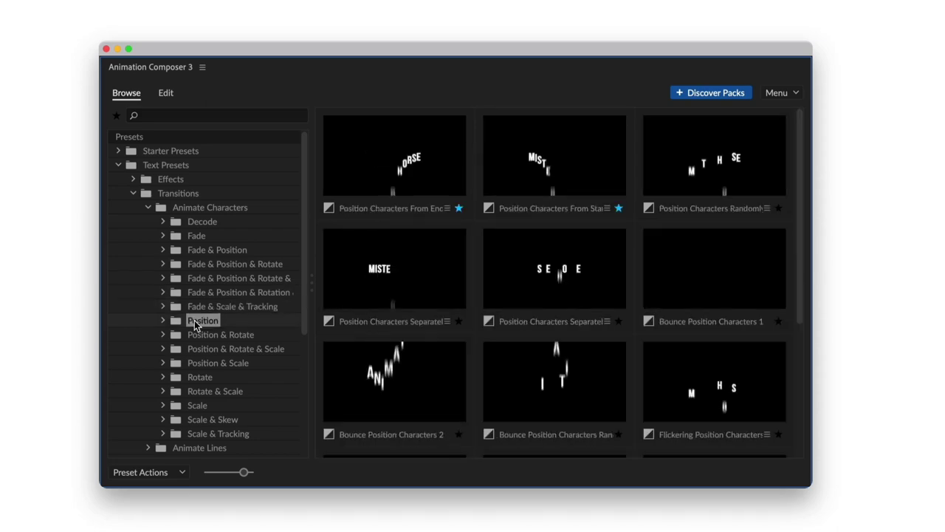
pyautogui.click(200, 335)
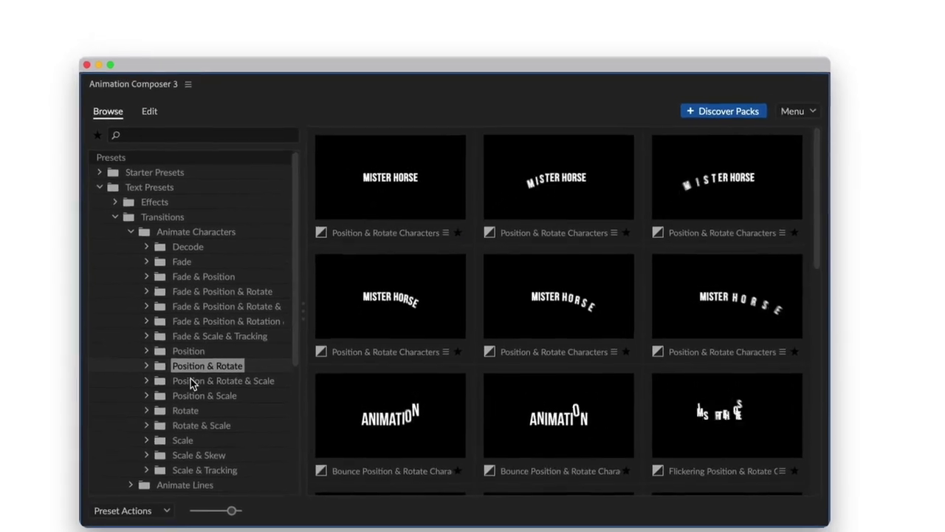
pyautogui.click(203, 350)
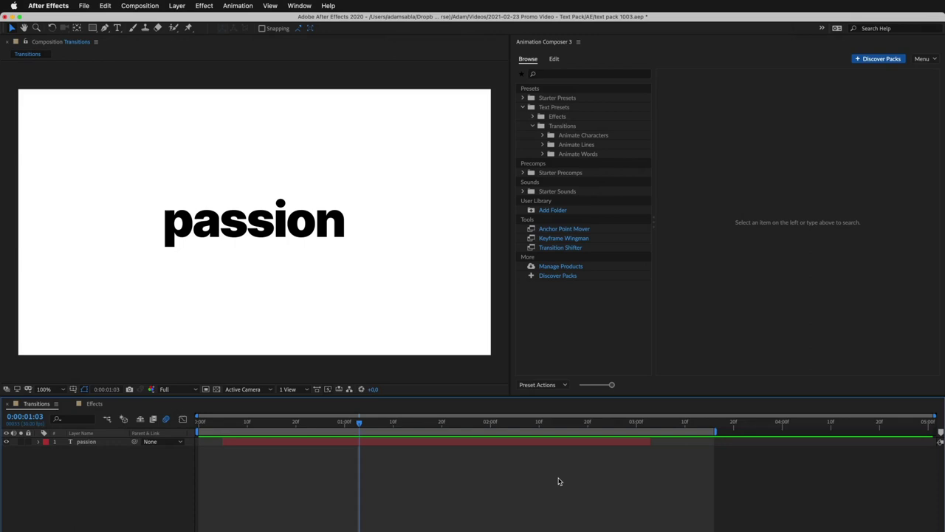
# With the passion layer selected, preview the Decode, Fade & Position and Fade & Position & Rotate presets
pyautogui.click(520, 445)
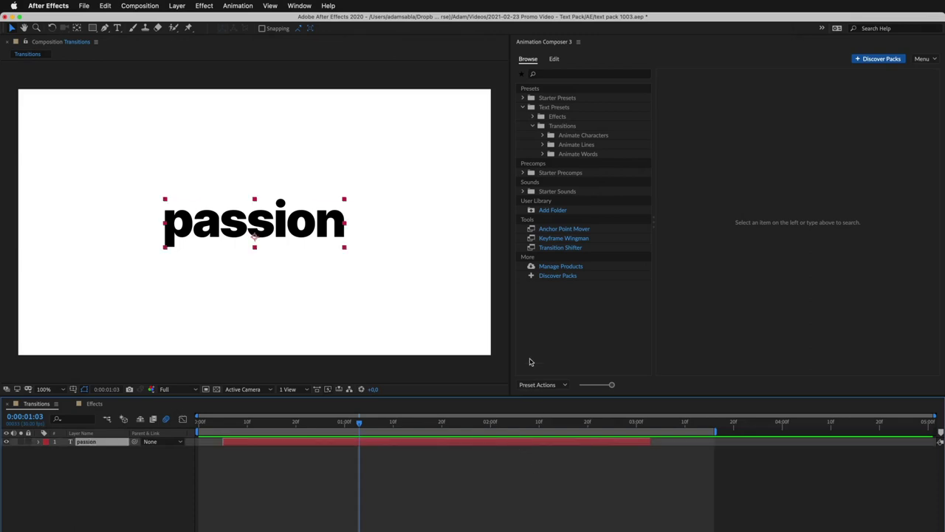
pyautogui.click(543, 136)
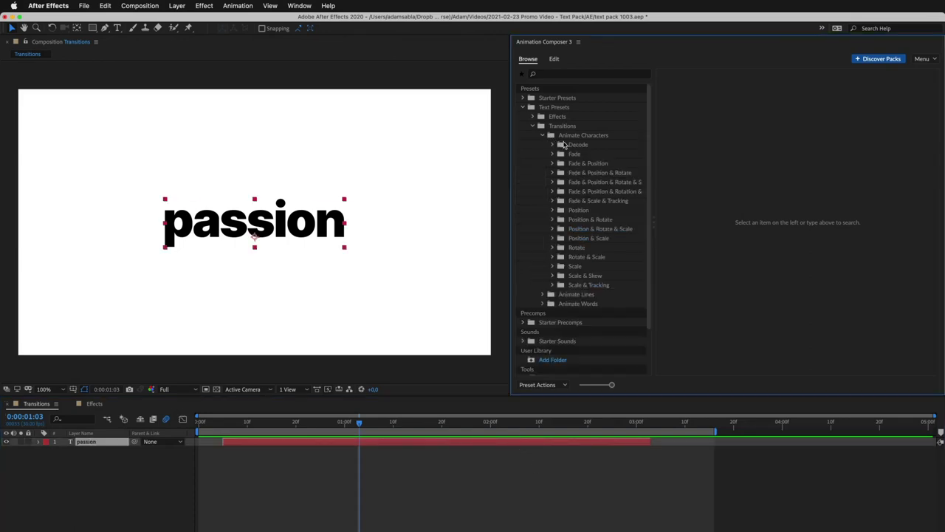
pyautogui.click(577, 144)
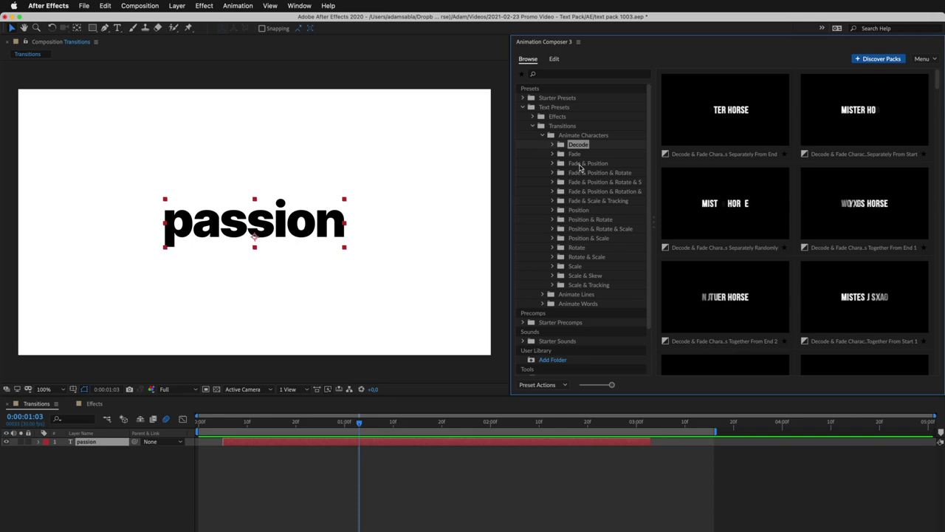
pyautogui.click(579, 163)
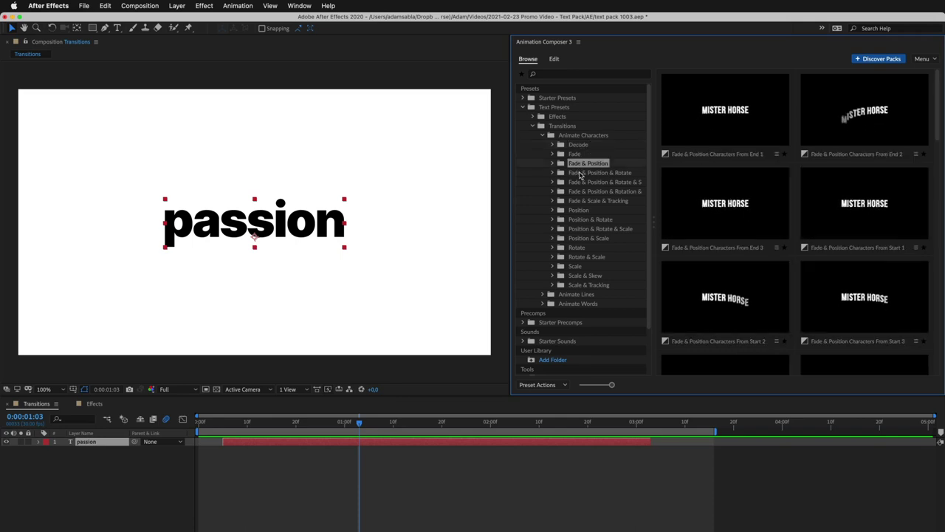
pyautogui.click(581, 173)
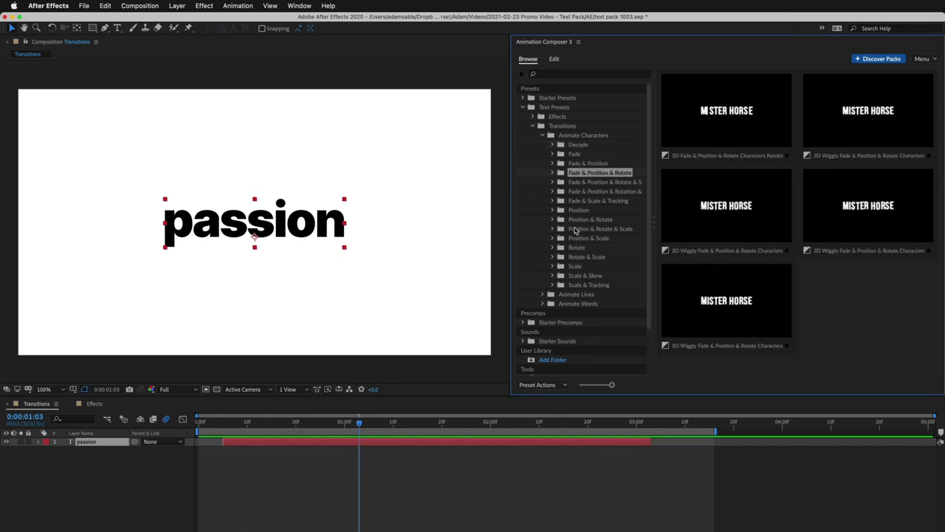
# Compare Basic, Bounce, Flickering, Overshoot and Wiggly Position & Rotate & Scale presets, then pick the first Overshoot preset
pyautogui.click(553, 229)
pyautogui.click(582, 238)
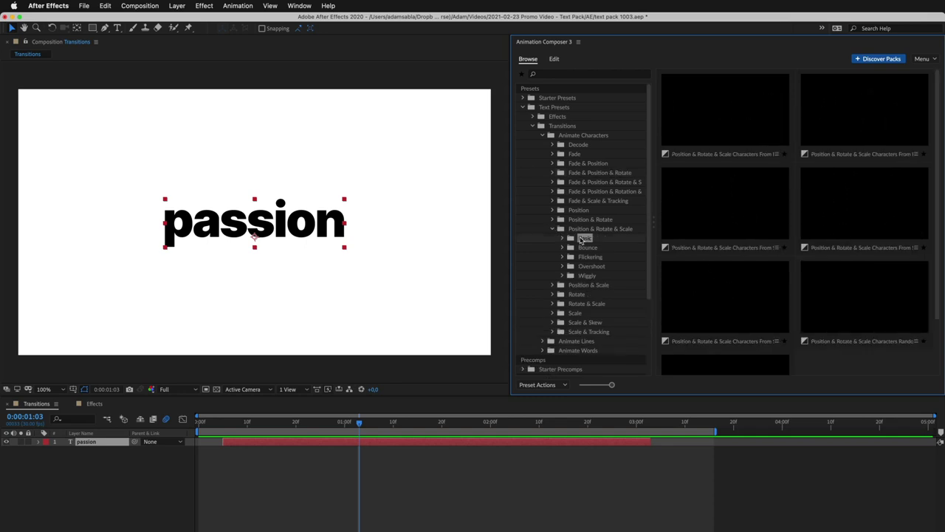
pyautogui.click(583, 249)
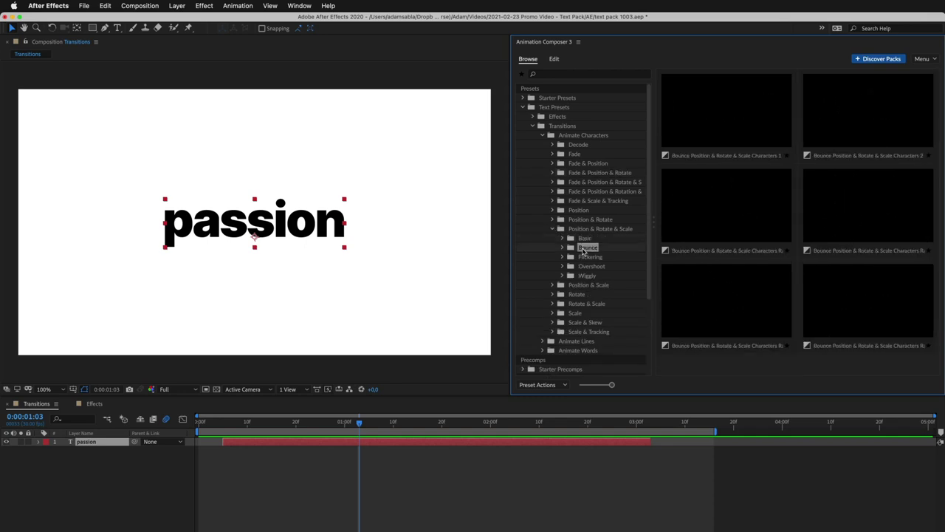
pyautogui.click(583, 256)
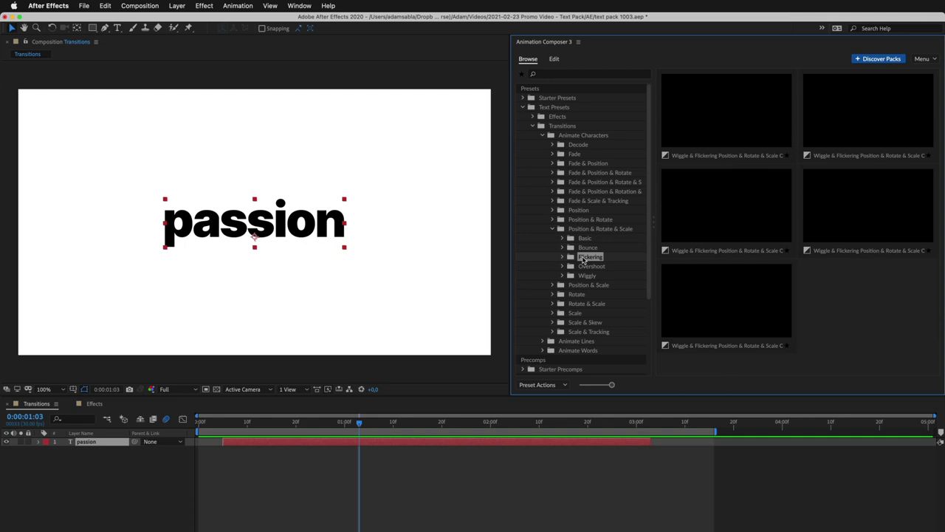
pyautogui.click(582, 267)
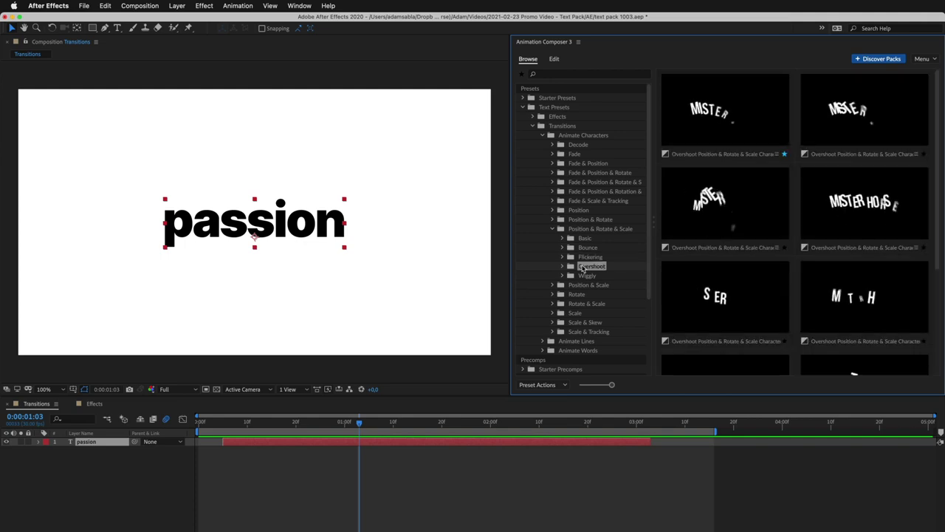
pyautogui.click(583, 276)
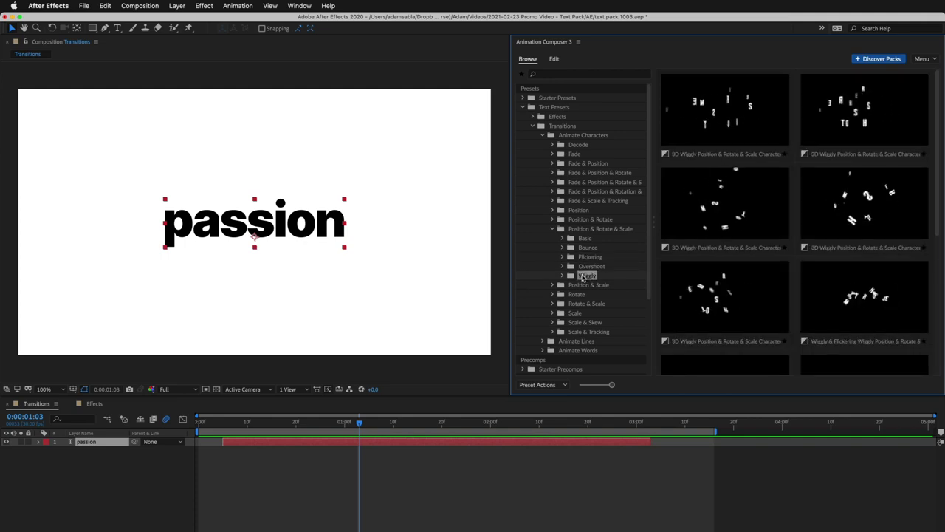
pyautogui.click(583, 267)
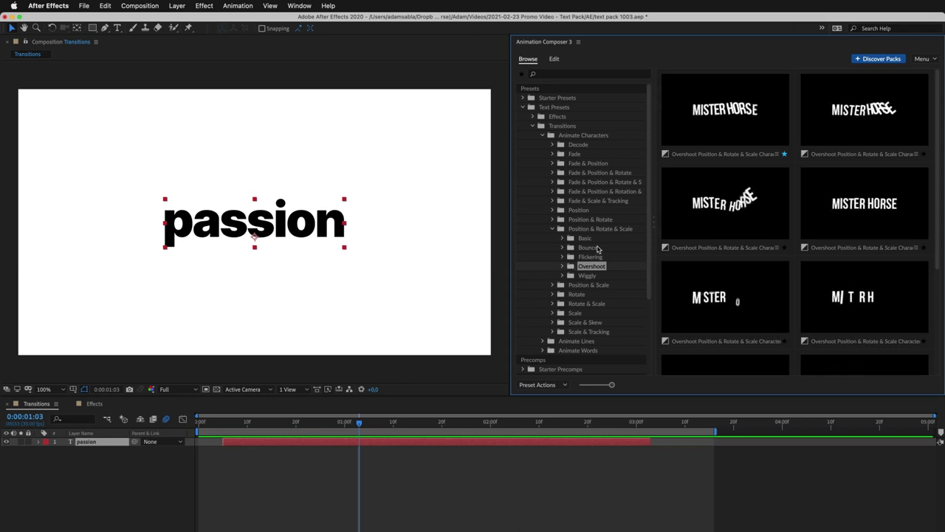
pyautogui.click(712, 123)
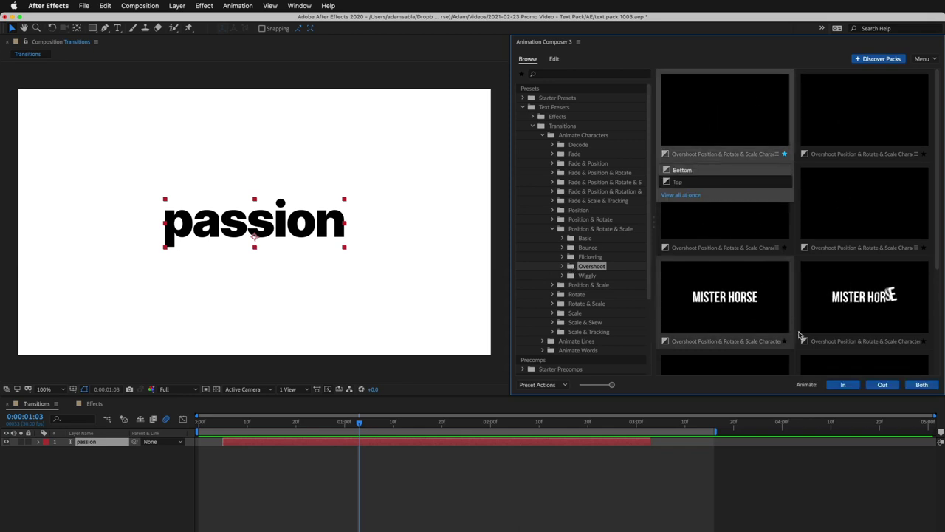
# Apply the Overshoot preset as the passion layer's in-transition and preview it
pyautogui.click(849, 385)
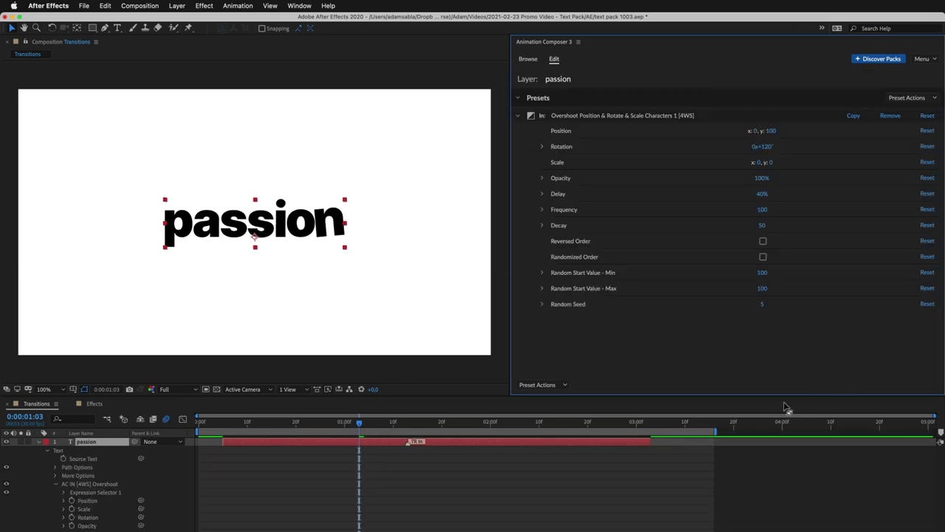
pyautogui.moveTo(423, 422); pyautogui.dragTo(443, 423)
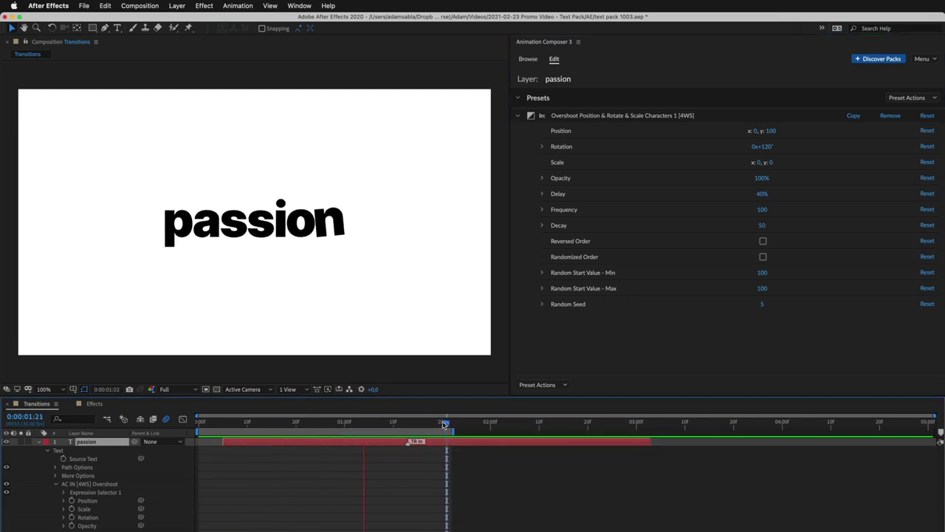
pyautogui.press('space')
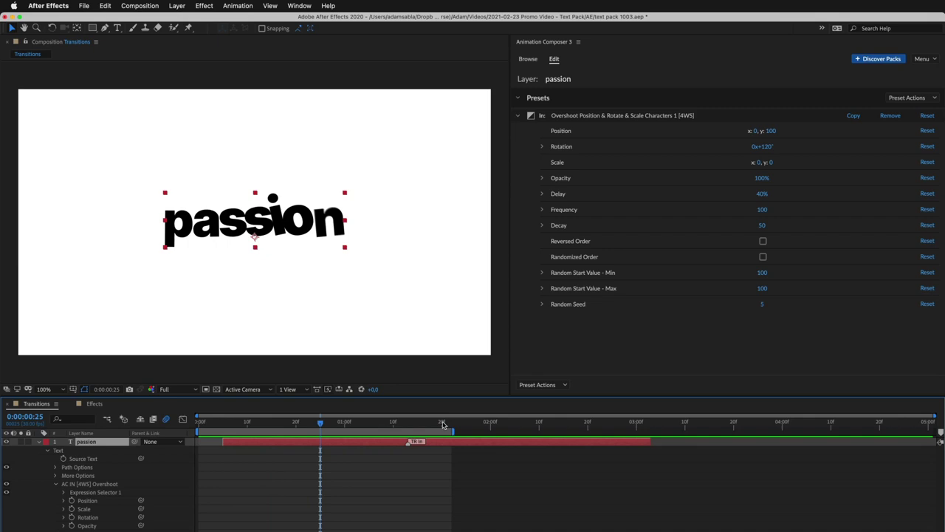
# Apply Position Characters From End as the passion layer's out-transition
pyautogui.click(529, 62)
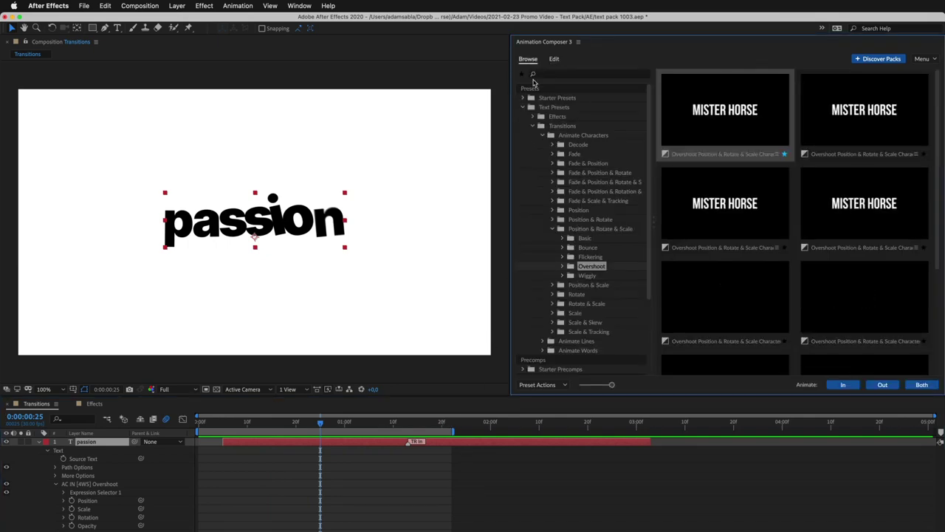
pyautogui.click(560, 211)
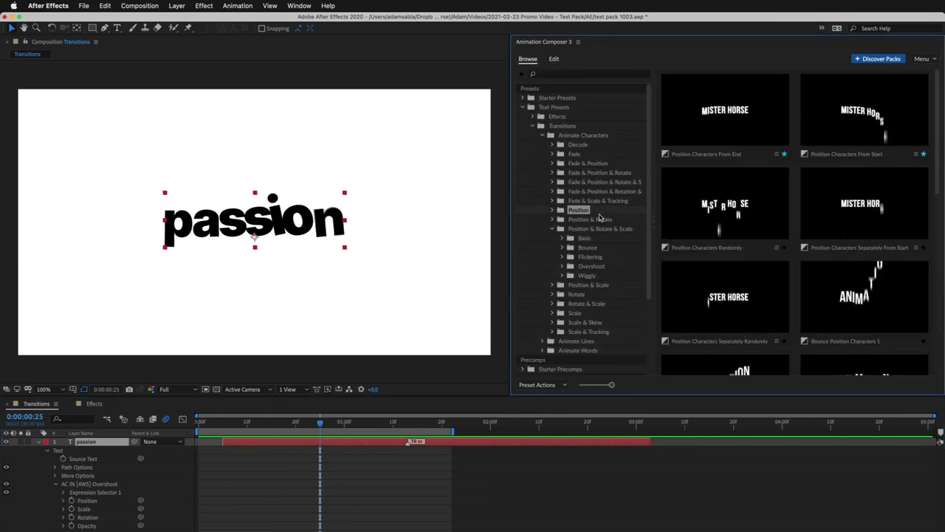
pyautogui.moveTo(706, 131)
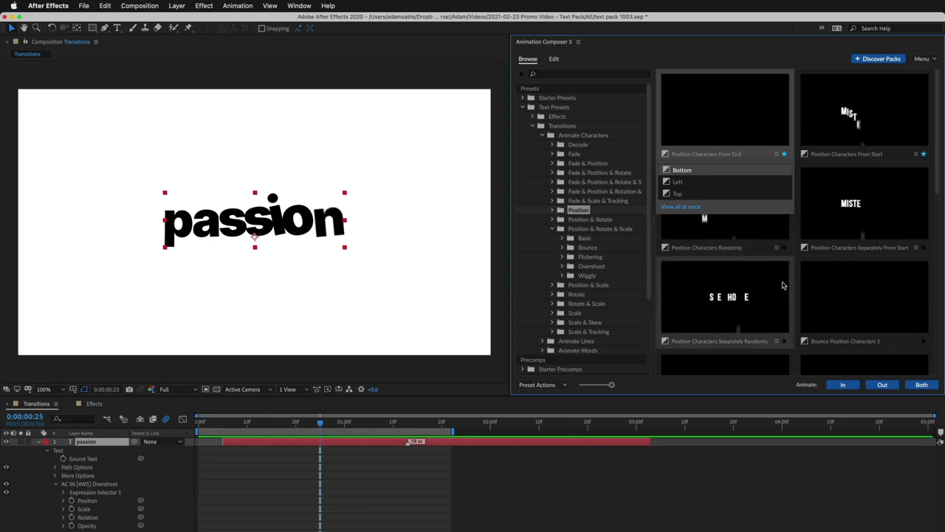
pyautogui.click(884, 384)
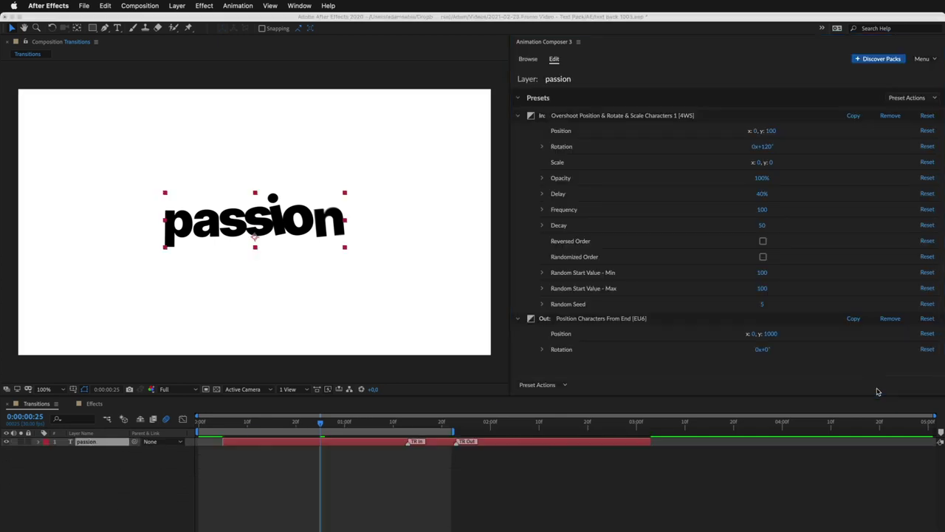
# Move the work area over the layer's end and preview the outro
pyautogui.moveTo(454, 432); pyautogui.dragTo(660, 428)
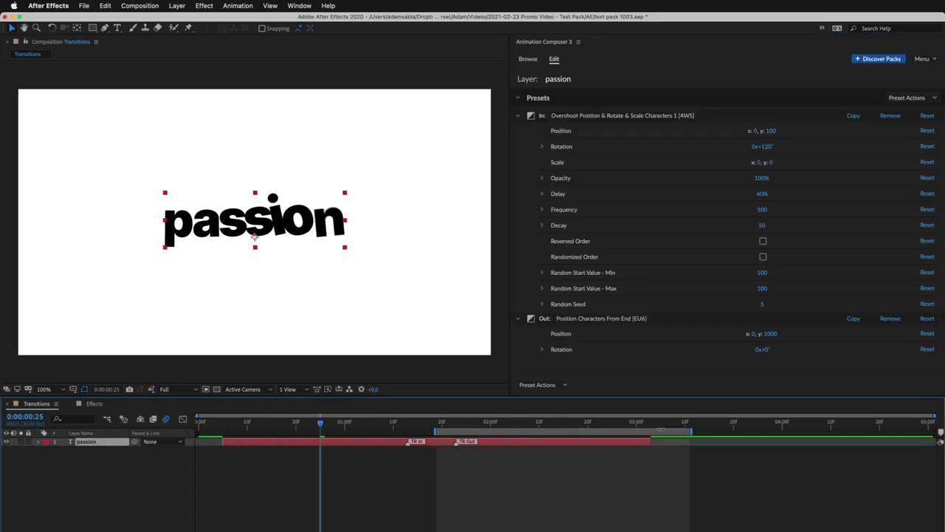
pyautogui.click(446, 424)
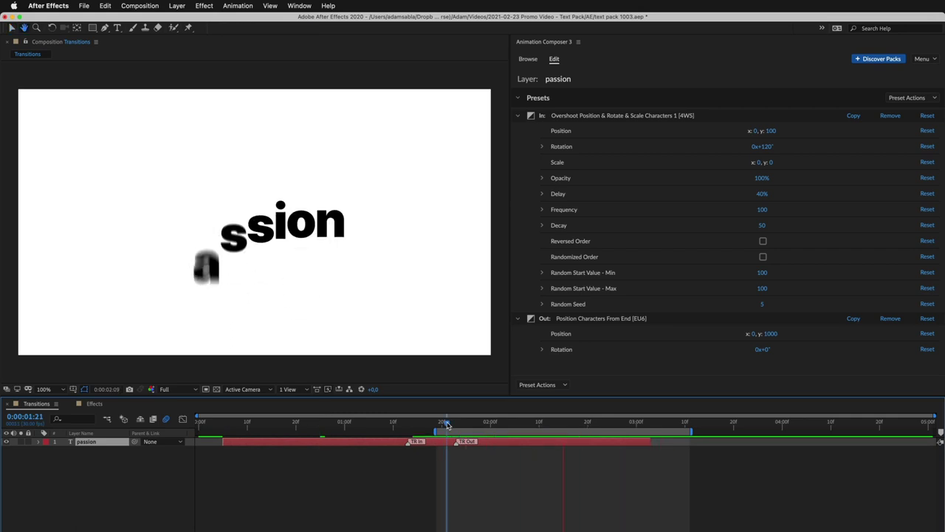
pyautogui.press('space')
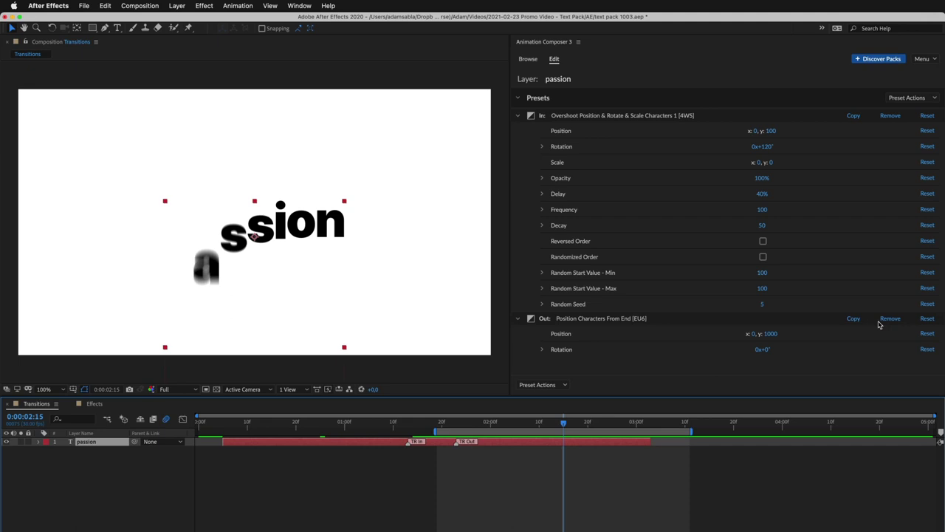
# Replace the outro with the Right variant of Position Characters From Start
pyautogui.click(889, 318)
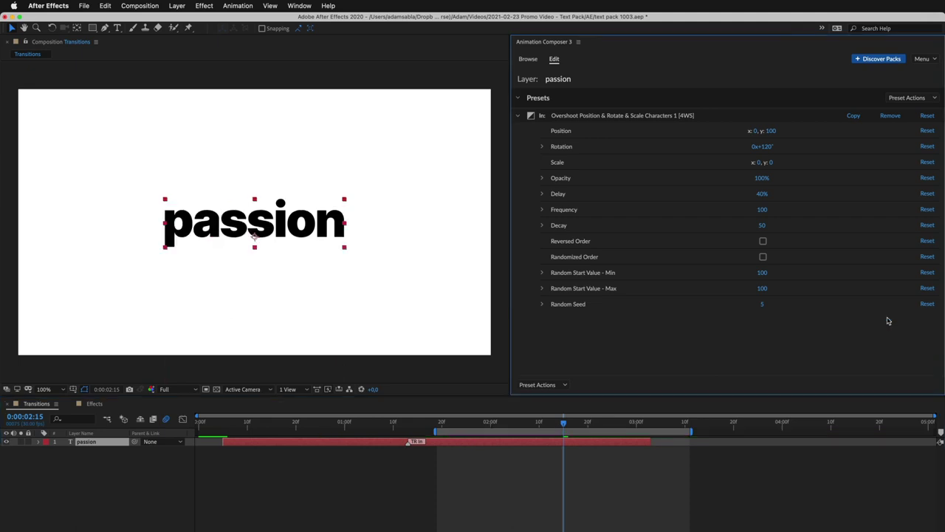
pyautogui.click(528, 59)
pyautogui.moveTo(839, 116)
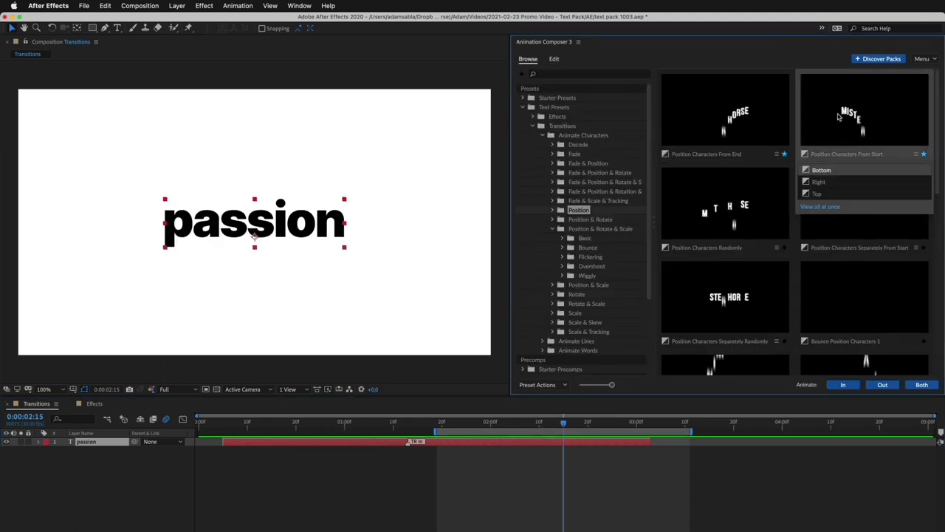
pyautogui.click(819, 182)
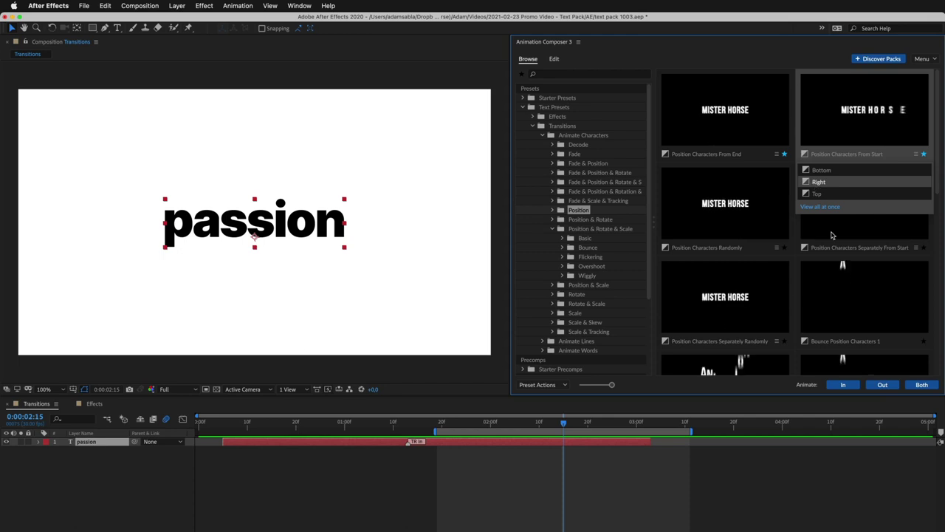
pyautogui.click(882, 385)
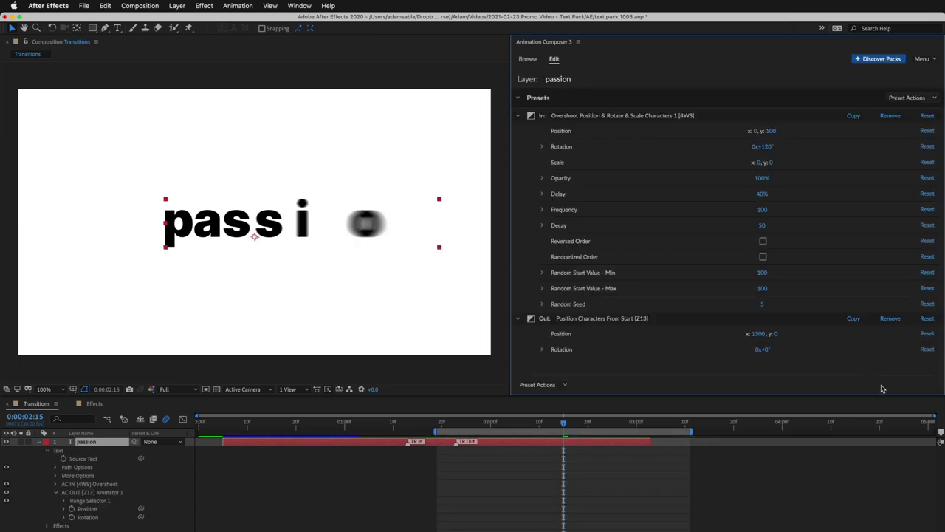
# Preview the new outro, then move the work area back to the layer's start
pyautogui.press('space')
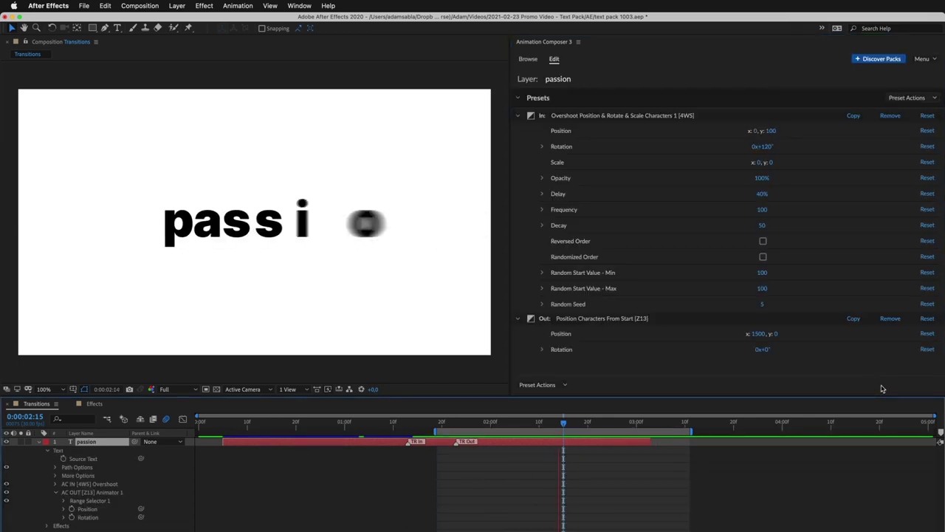
pyautogui.press('space')
pyautogui.moveTo(570, 433)
pyautogui.mouseDown()
pyautogui.moveTo(320, 437)
pyautogui.moveTo(296, 426)
pyautogui.moveTo(249, 426)
pyautogui.moveTo(286, 426)
pyautogui.mouseUp()
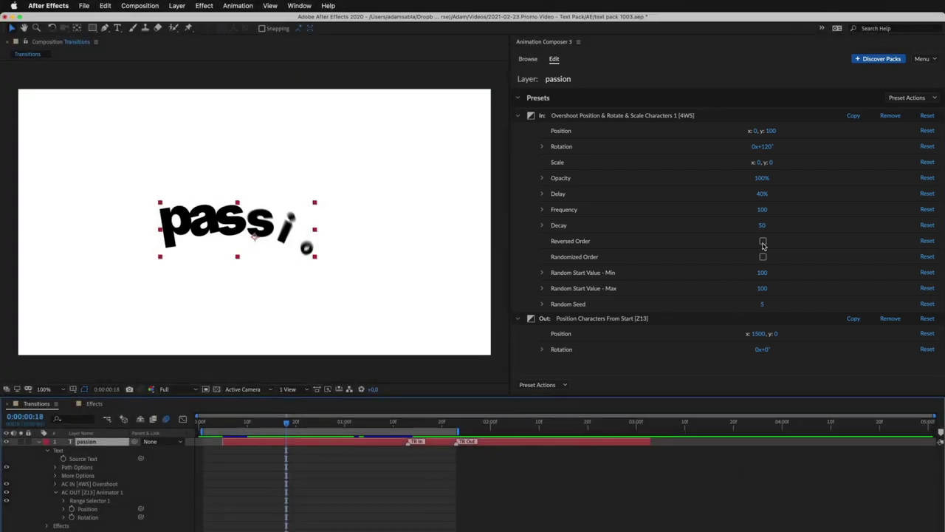
# Try Reversed Order and Randomized Order on the Overshoot intro, then turn both off again
pyautogui.click(763, 242)
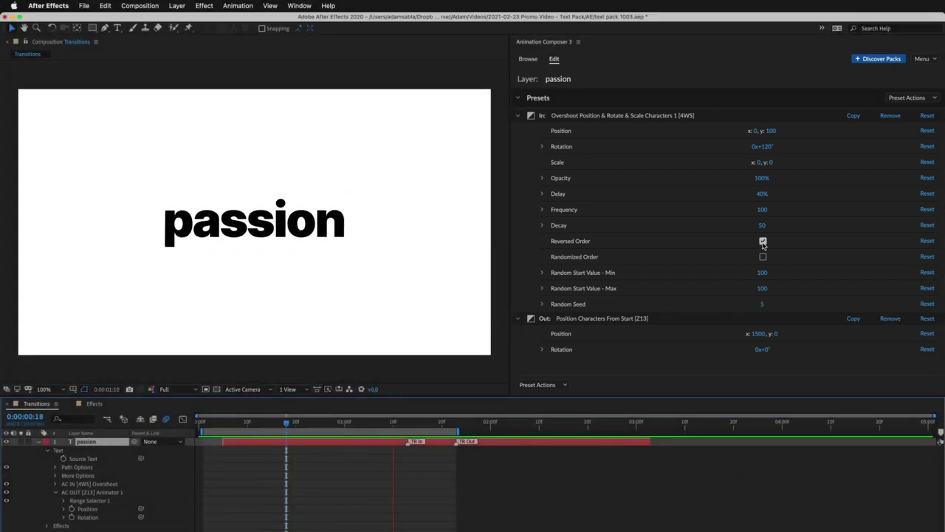
pyautogui.click(763, 242)
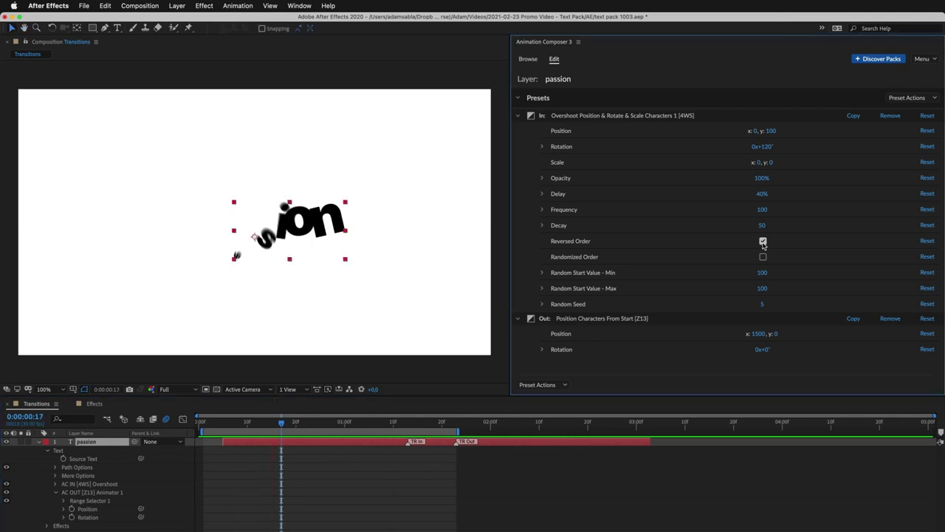
pyautogui.click(763, 258)
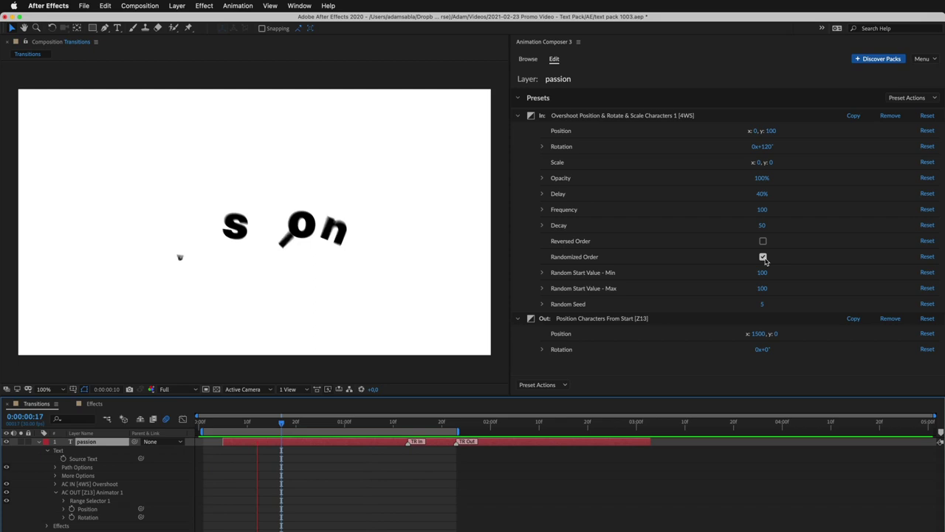
pyautogui.click(763, 258)
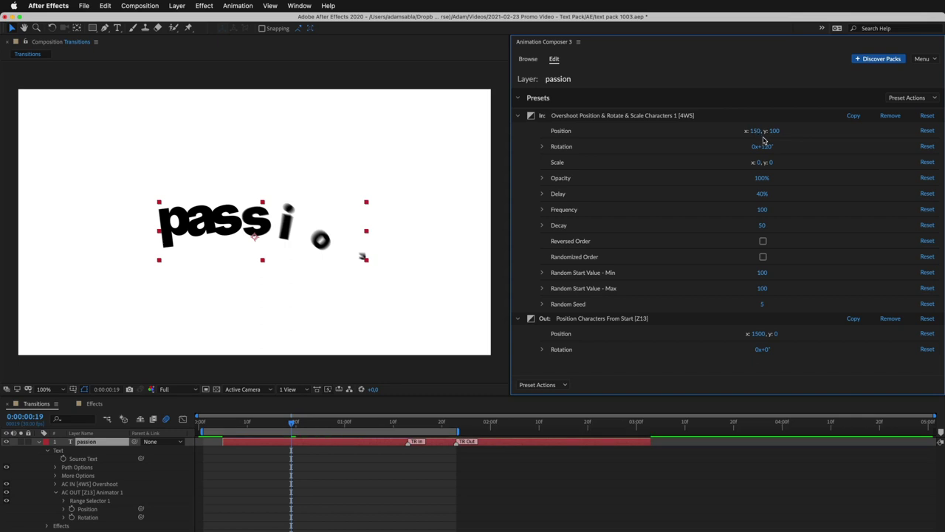
# Adjust the intro's rotation, reset it to defaults, and reveal Overshoot in the preset library
pyautogui.moveTo(765, 140); pyautogui.dragTo(646, 149)
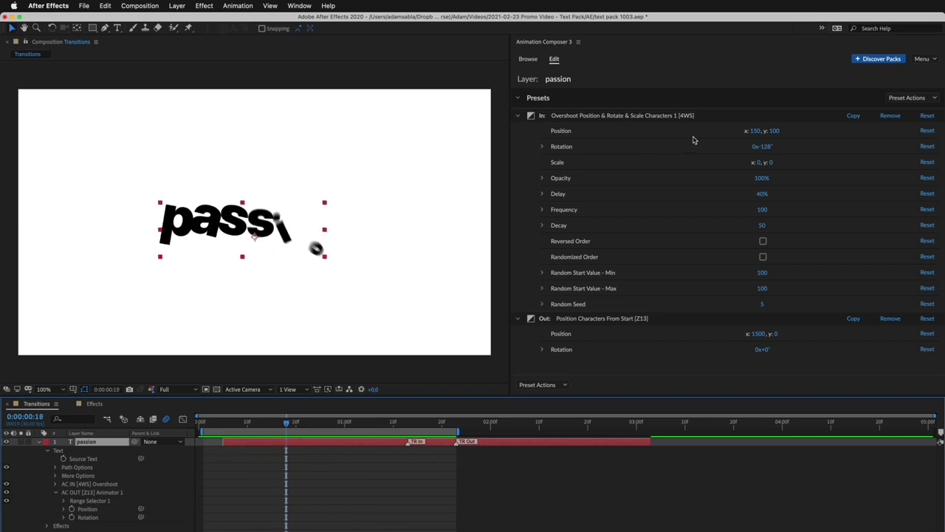
pyautogui.click(927, 116)
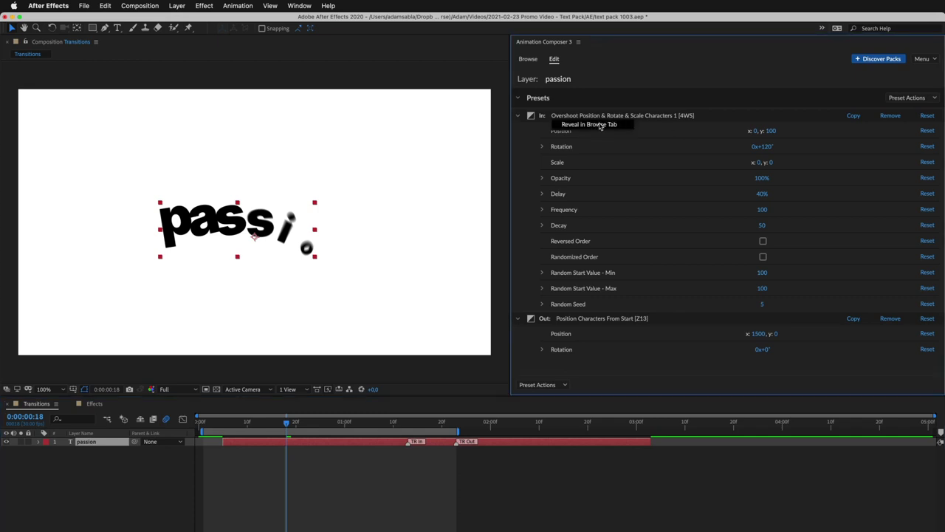
pyautogui.click(600, 125)
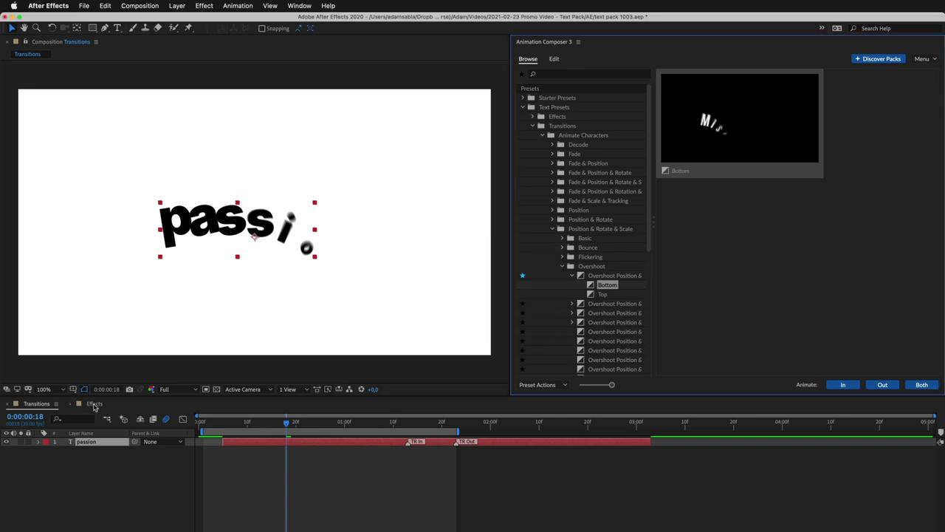
# Switch to the Effects comp with 'funny' and preview the Decode and Position & Rotate effect presets
pyautogui.click(94, 404)
pyautogui.click(532, 127)
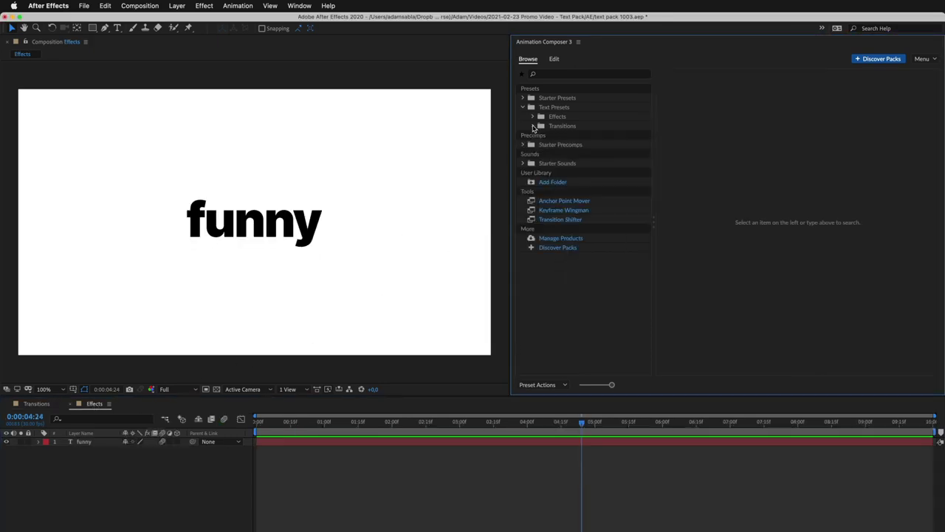
pyautogui.click(533, 117)
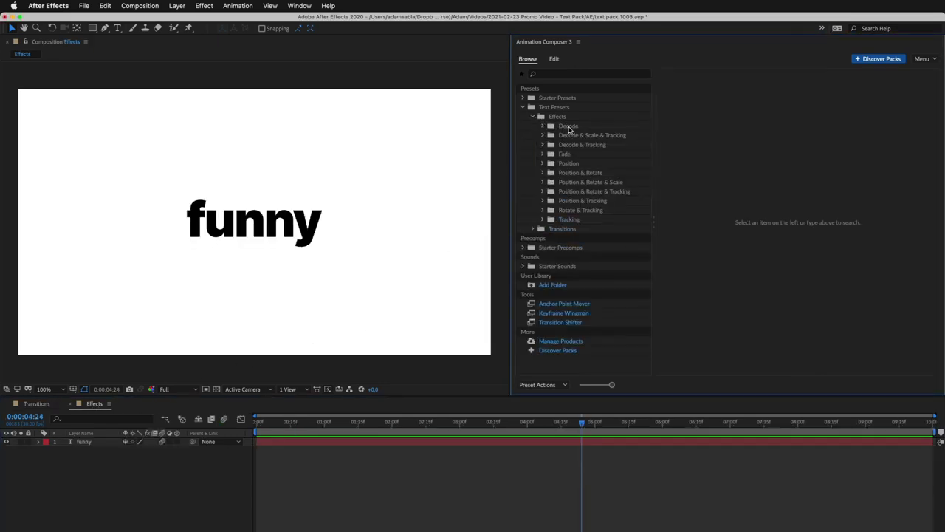
pyautogui.click(568, 127)
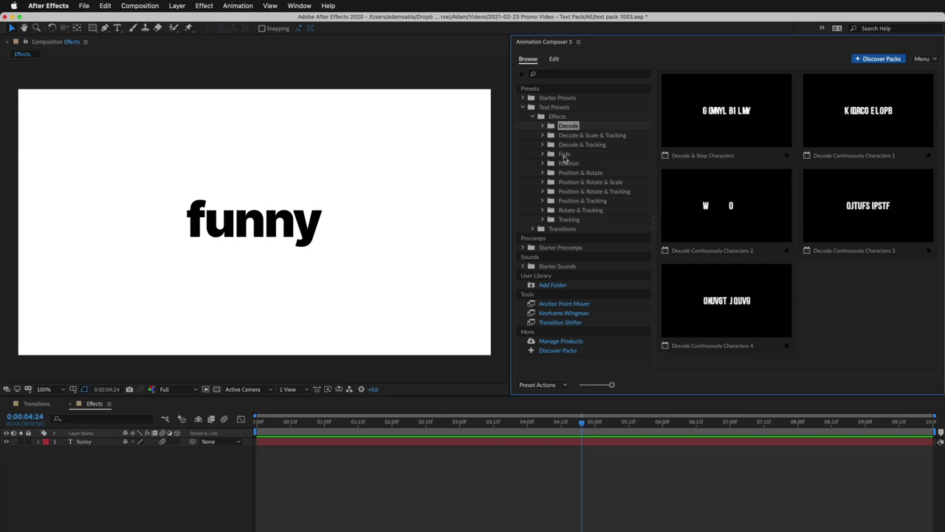
pyautogui.click(572, 174)
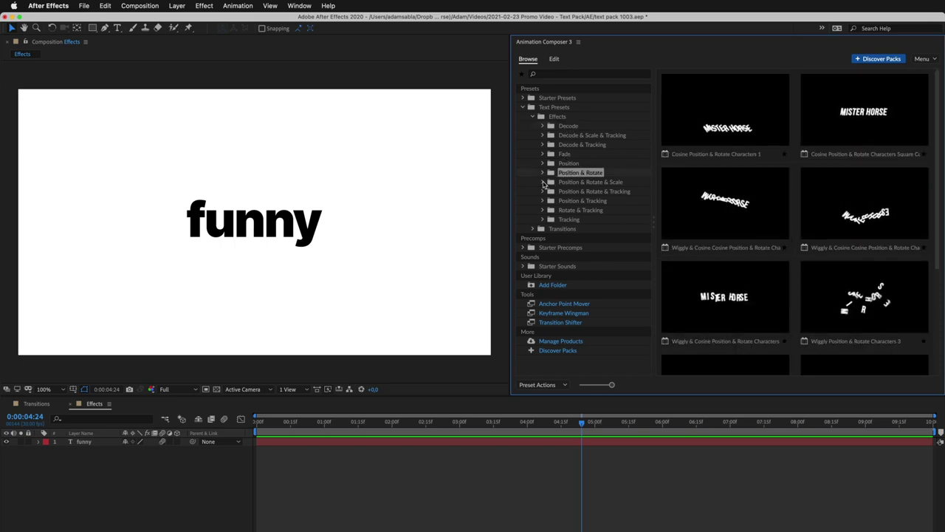
# Compare Wiggly presets across Rotate & Scale, Rotate & Tracking and Position & Tracking, settling on Position & Rotate & Scale
pyautogui.click(542, 183)
pyautogui.click(576, 200)
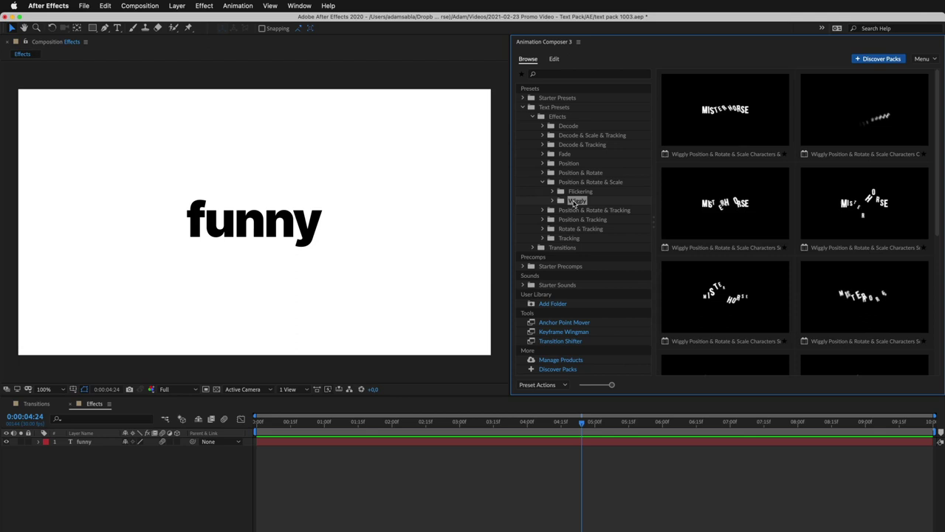
pyautogui.click(543, 210)
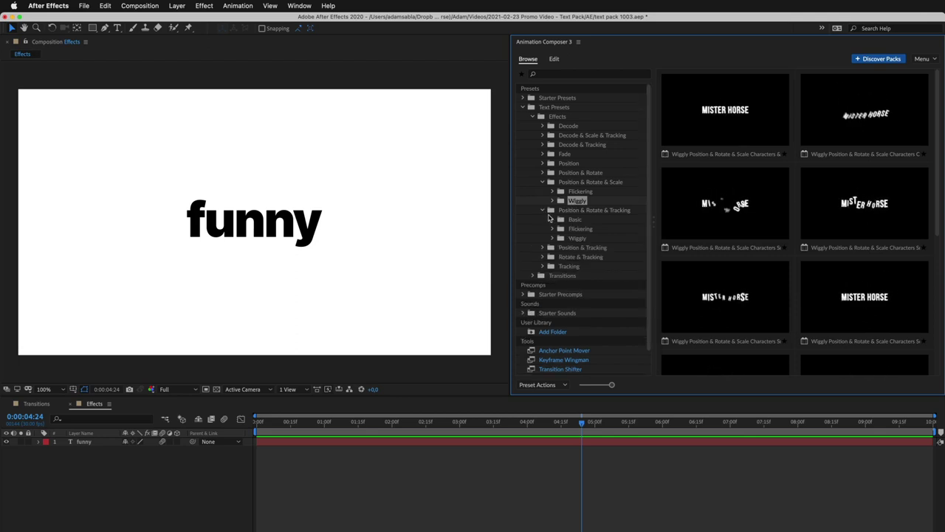
pyautogui.click(575, 239)
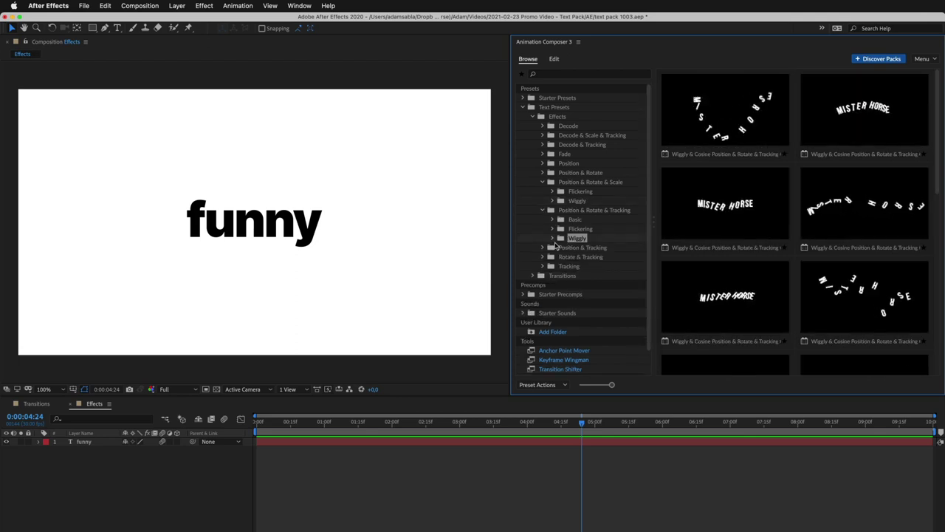
pyautogui.click(542, 248)
pyautogui.click(573, 256)
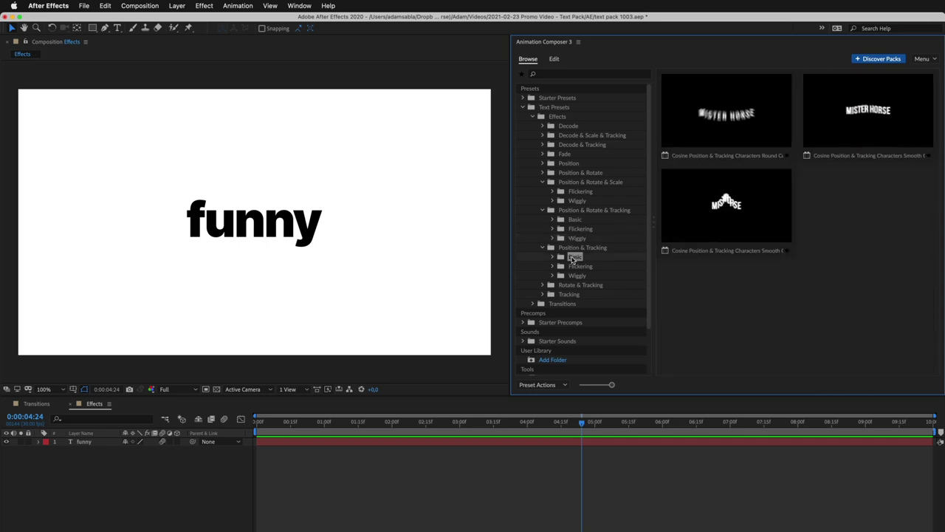
pyautogui.click(574, 276)
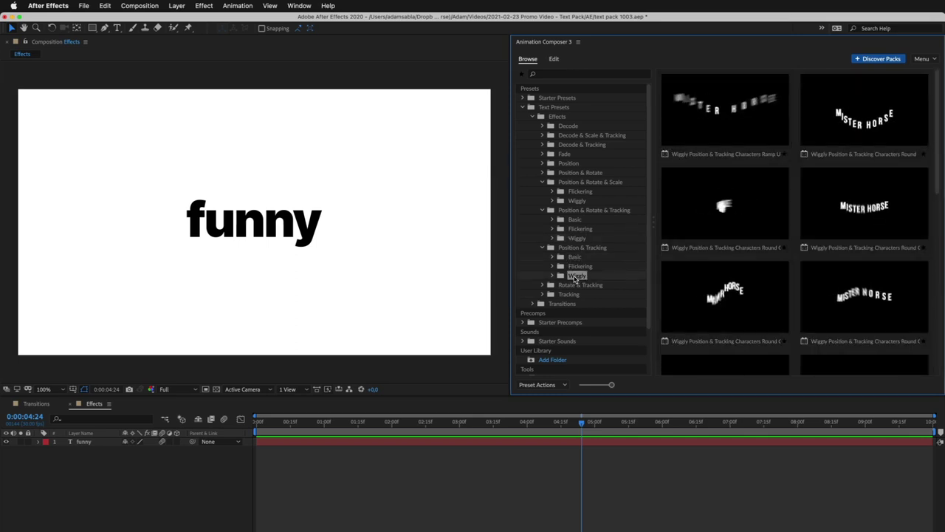
pyautogui.click(577, 200)
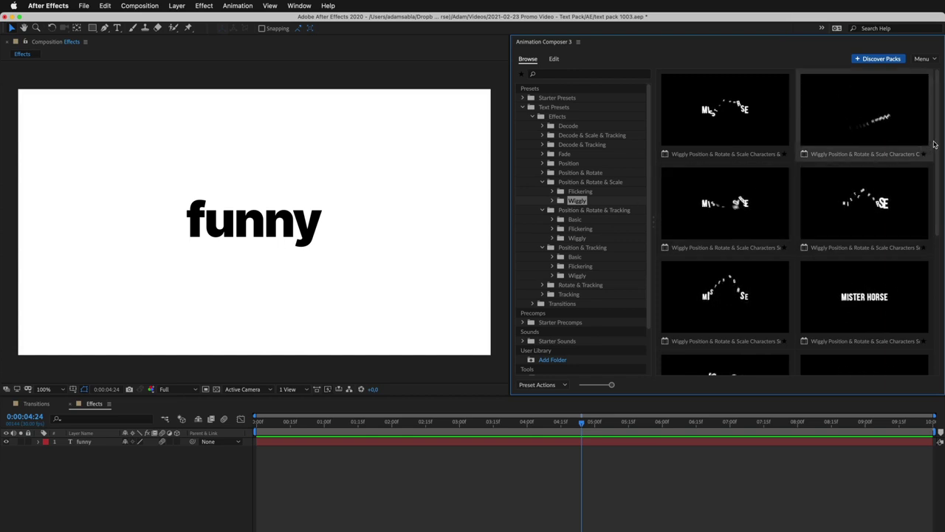
pyautogui.scroll(-3, 931, 224)
pyautogui.scroll(-2, 931, 225)
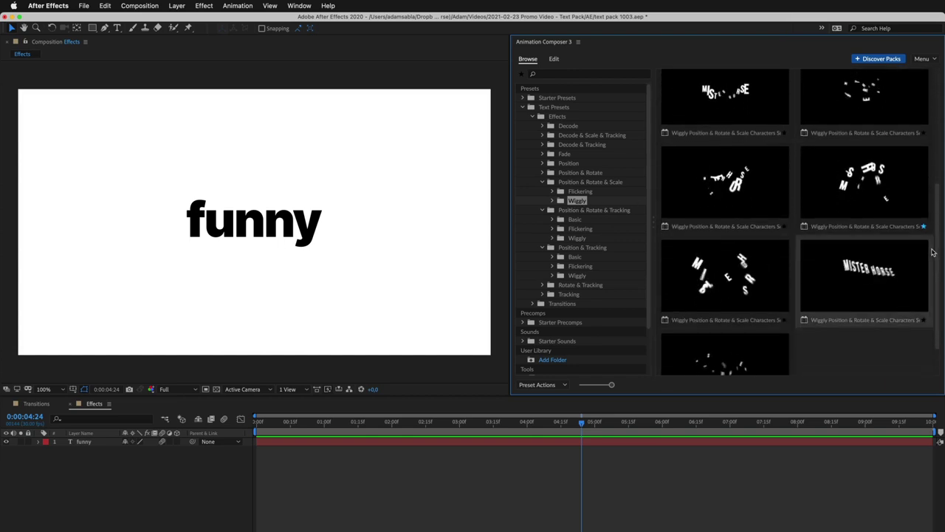
# Apply Wiggly Position & Rotate & Scale Characters Square 3 to the funny layer
pyautogui.click(700, 443)
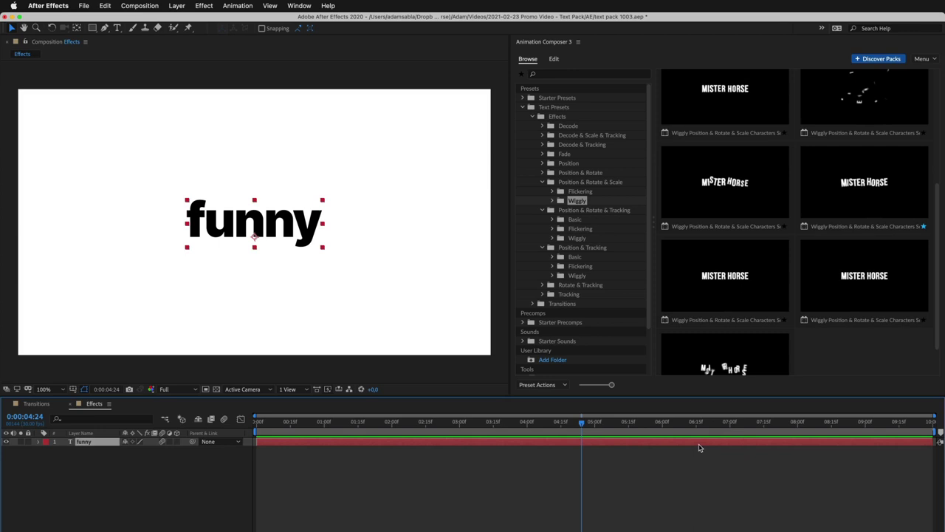
pyautogui.click(849, 190)
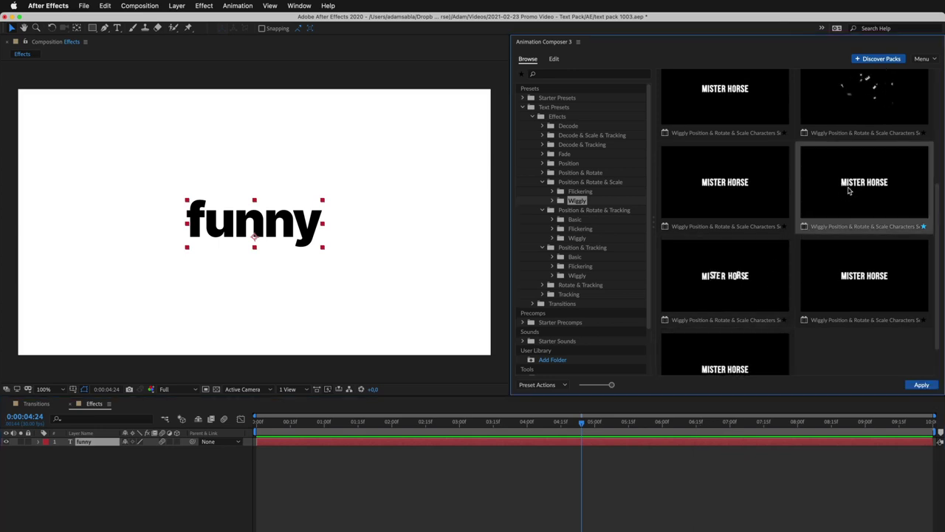
pyautogui.click(921, 384)
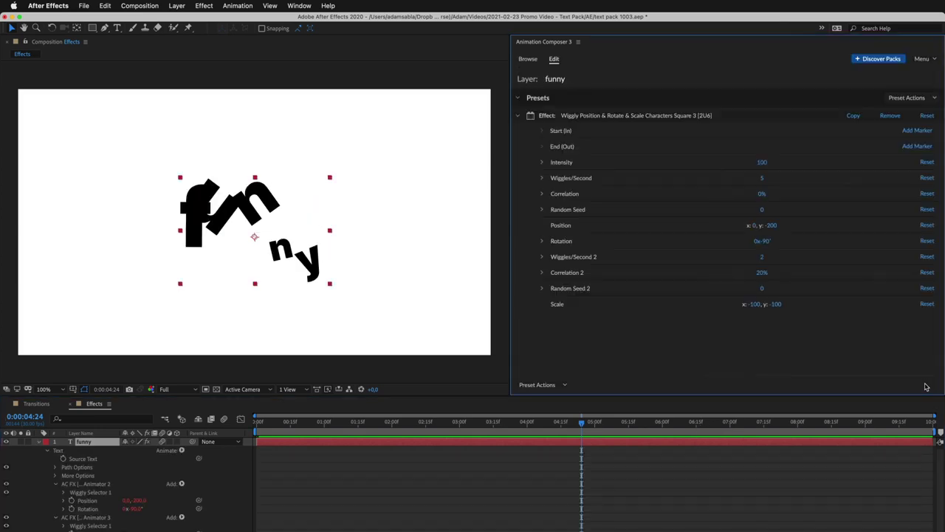
# Scrub back and play the preview to watch the funny letters wiggle
pyautogui.moveTo(720, 419); pyautogui.dragTo(606, 432)
pyautogui.press('space')
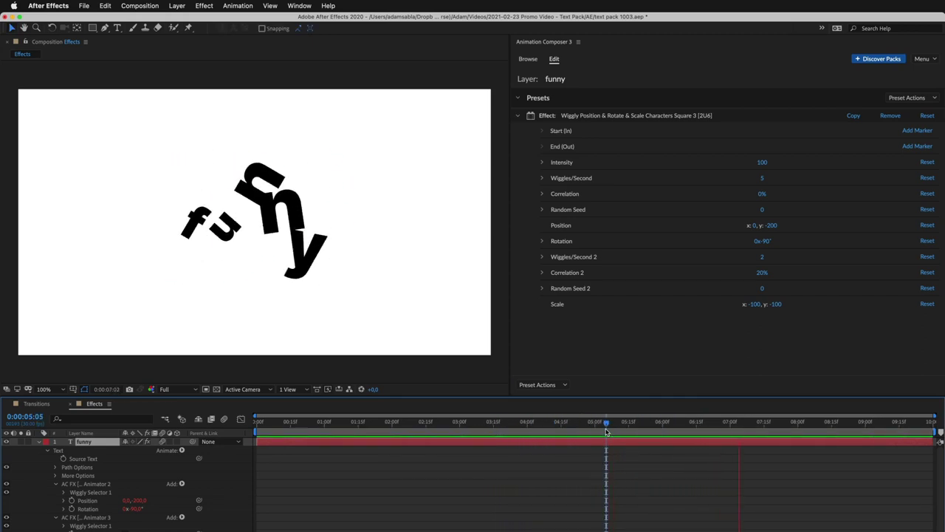
pyautogui.press('space')
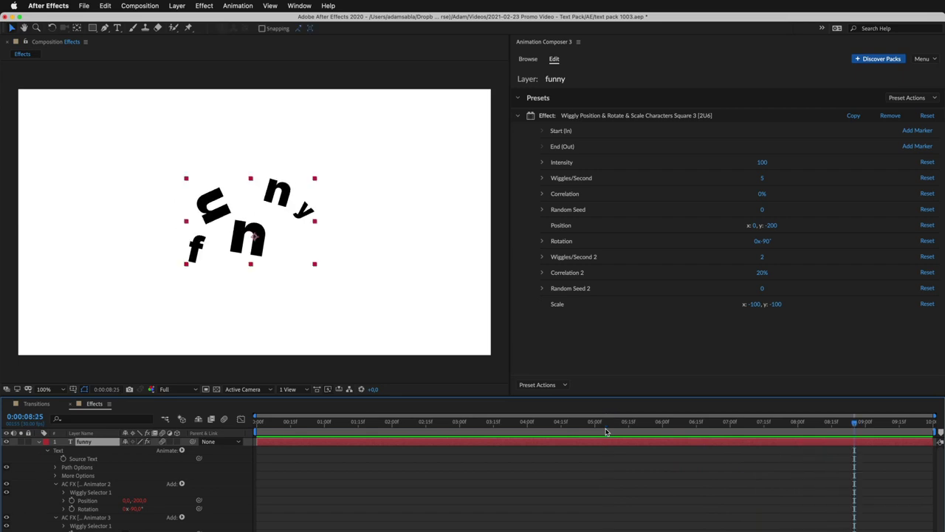
# Lower the wiggle's Wiggles/Second value while the preview plays
pyautogui.press('space')
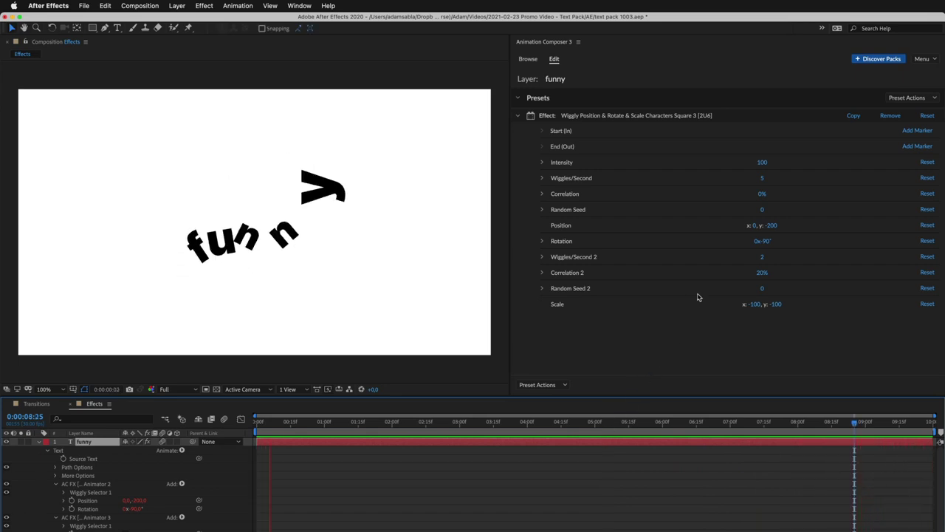
pyautogui.click(761, 178)
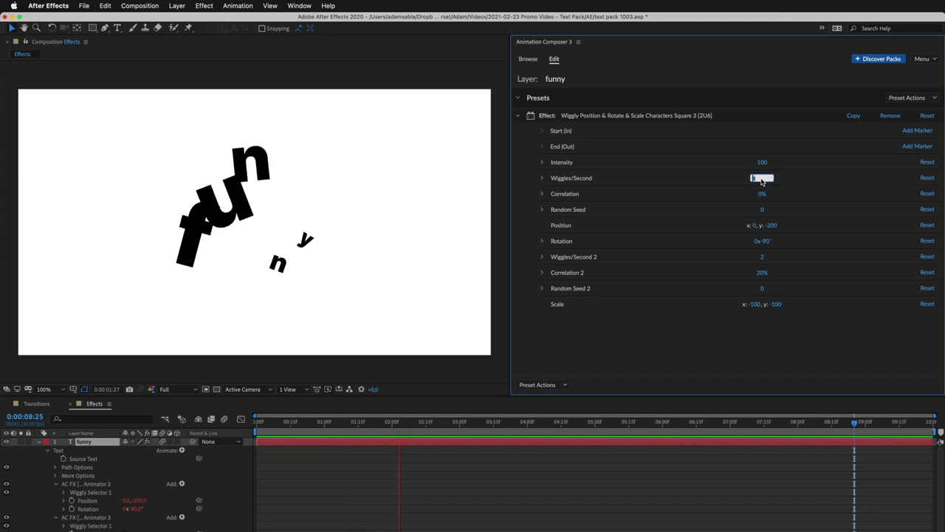
pyautogui.write('2')
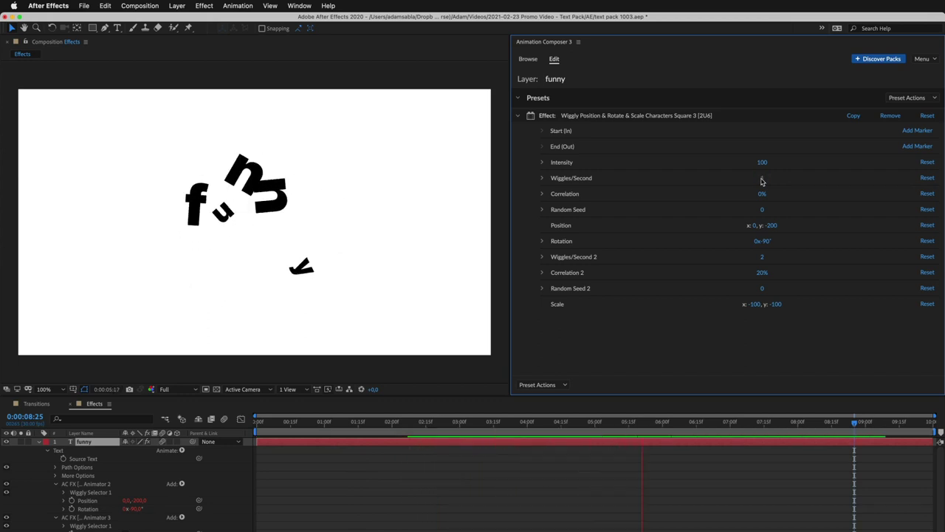
pyautogui.press('space')
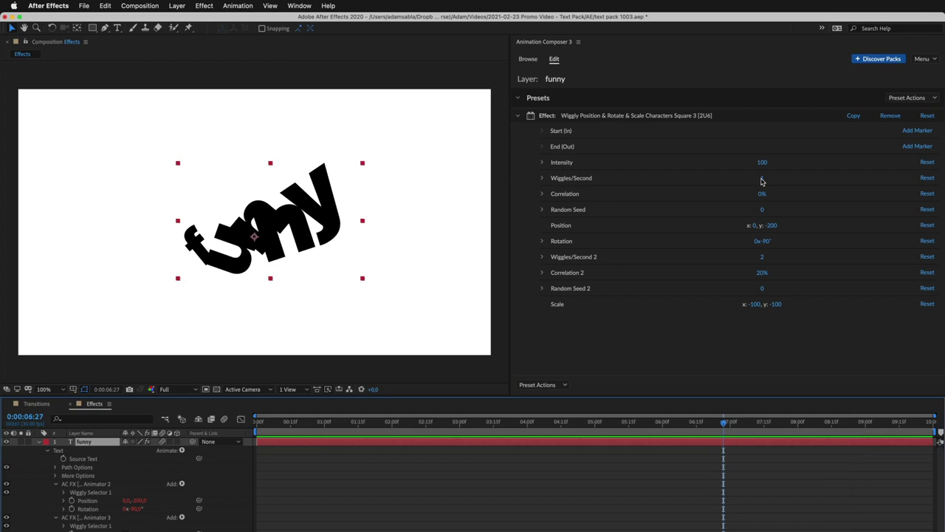
# Set the wiggle's Position x offset to -300 and Rotation to -230°
pyautogui.click(753, 226)
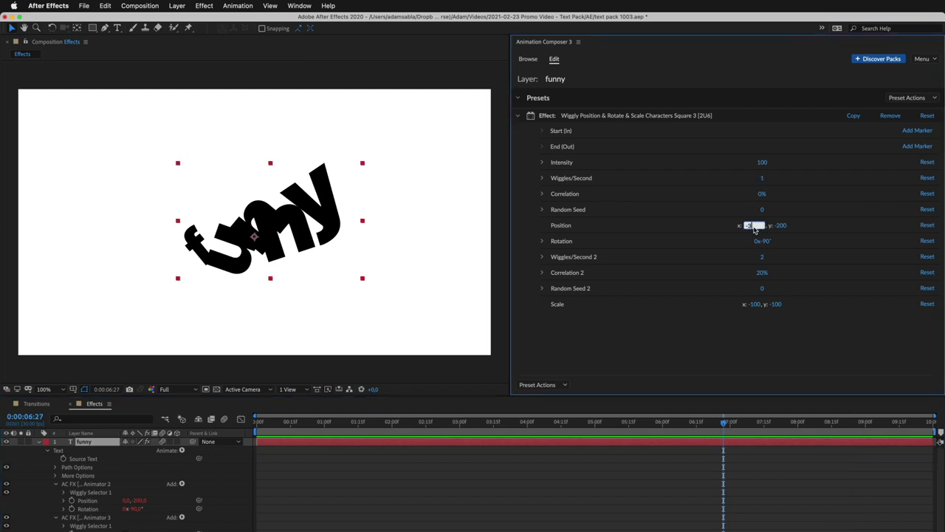
pyautogui.write('-300')
pyautogui.press('Return')
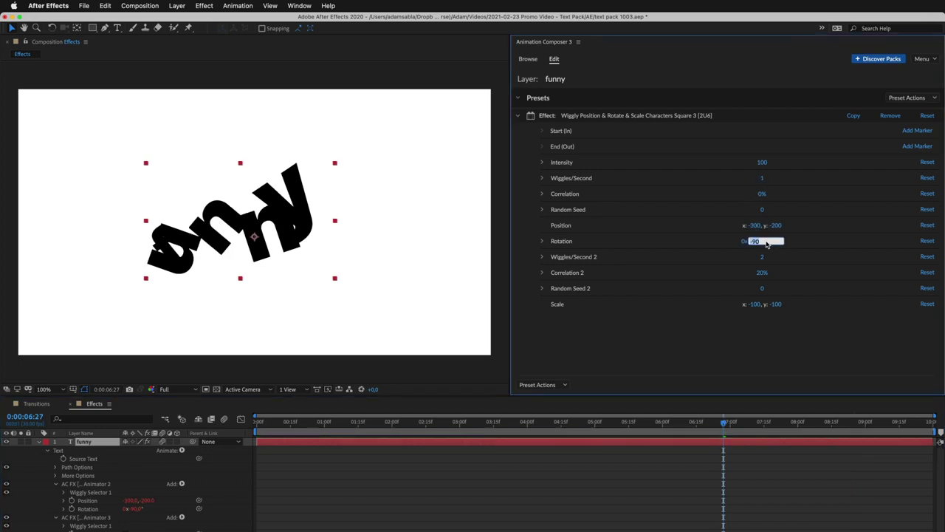
pyautogui.press('Return')
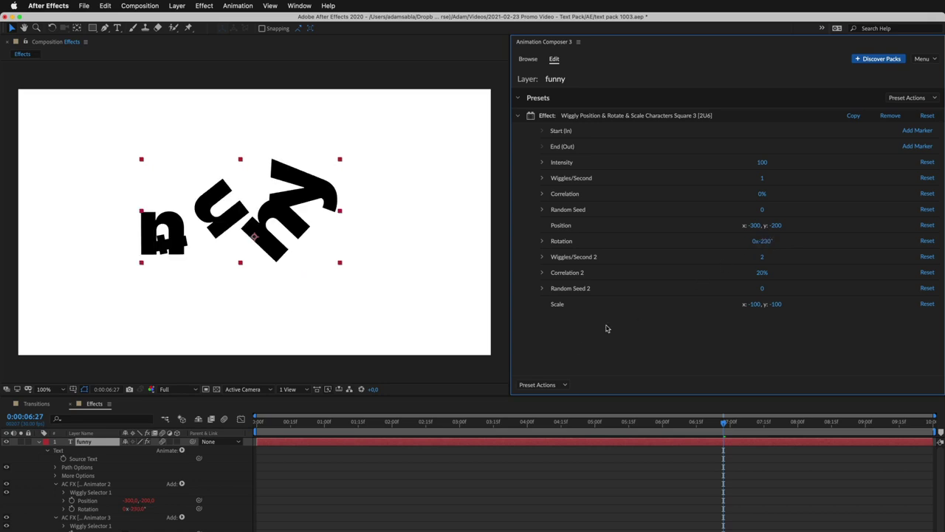
# Preview the wilder wiggle from around two seconds in
pyautogui.click(396, 425)
pyautogui.press('space')
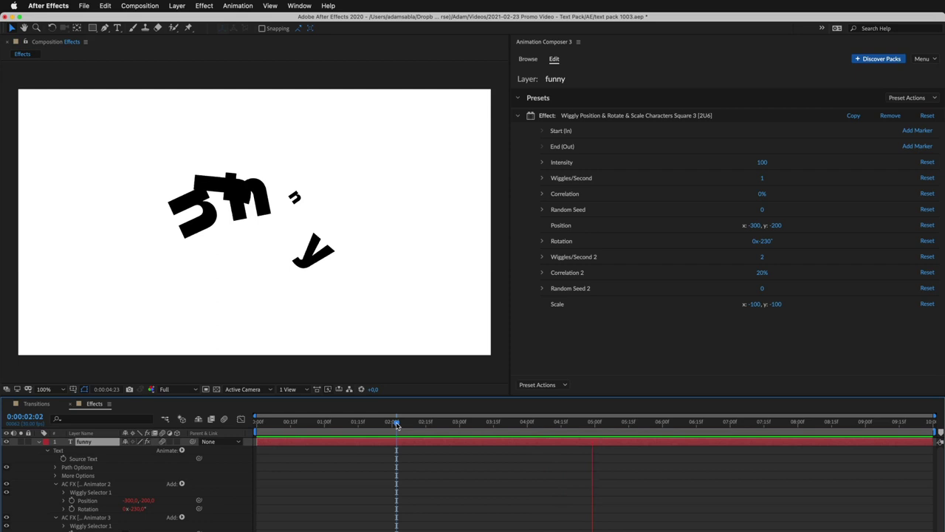
pyautogui.press('space')
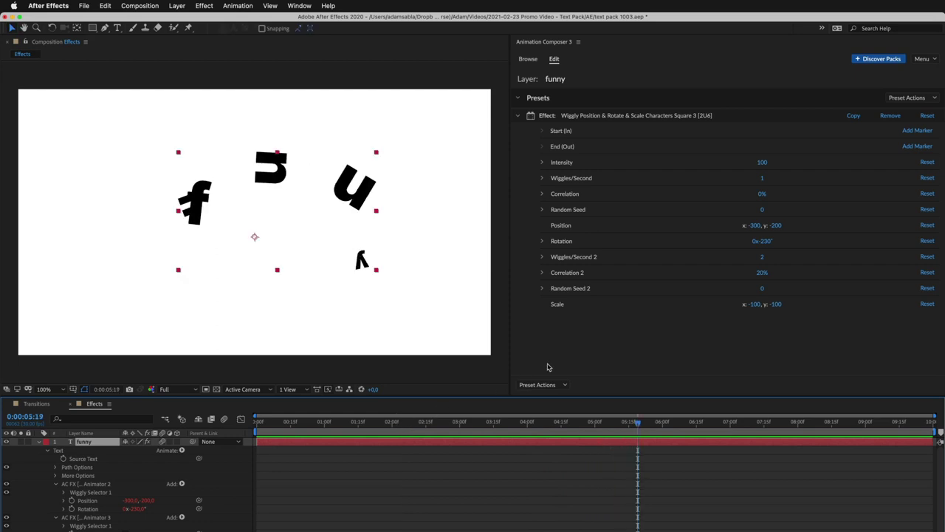
# Reset the wiggle to defaults with Intensity 5, preview, and add a Start (In) marker at 0:00:03:12
pyautogui.click(927, 116)
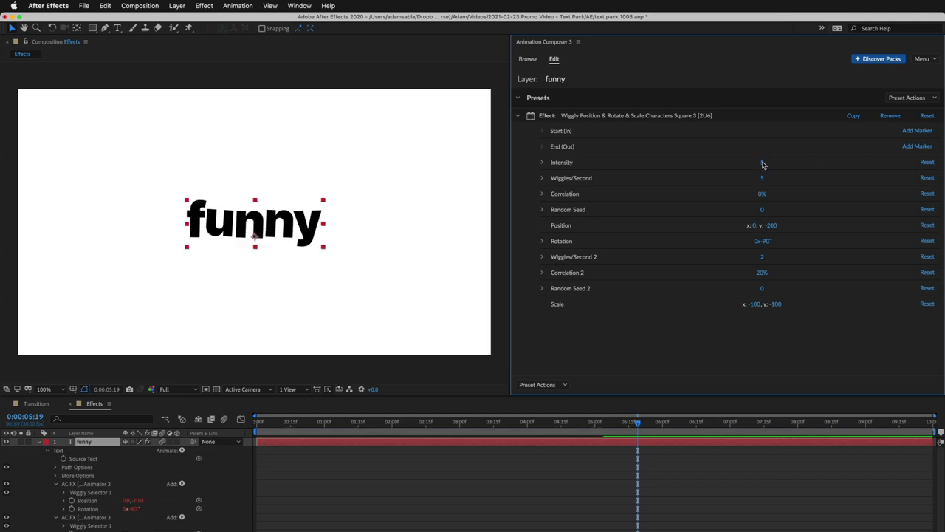
pyautogui.press('space')
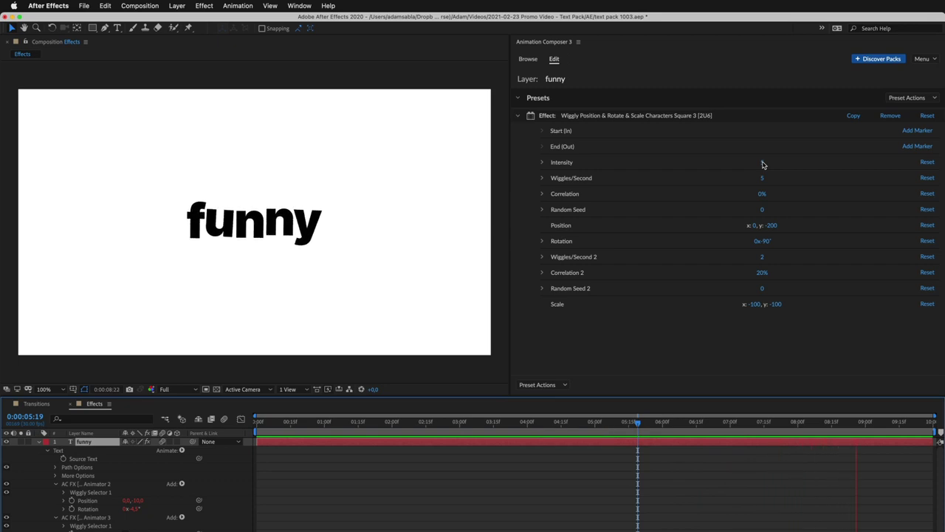
pyautogui.click(488, 423)
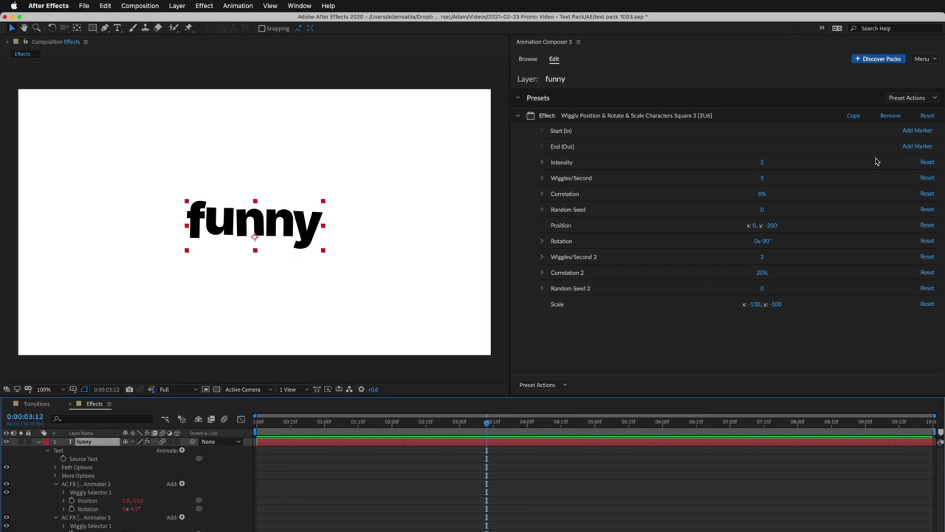
pyautogui.click(908, 132)
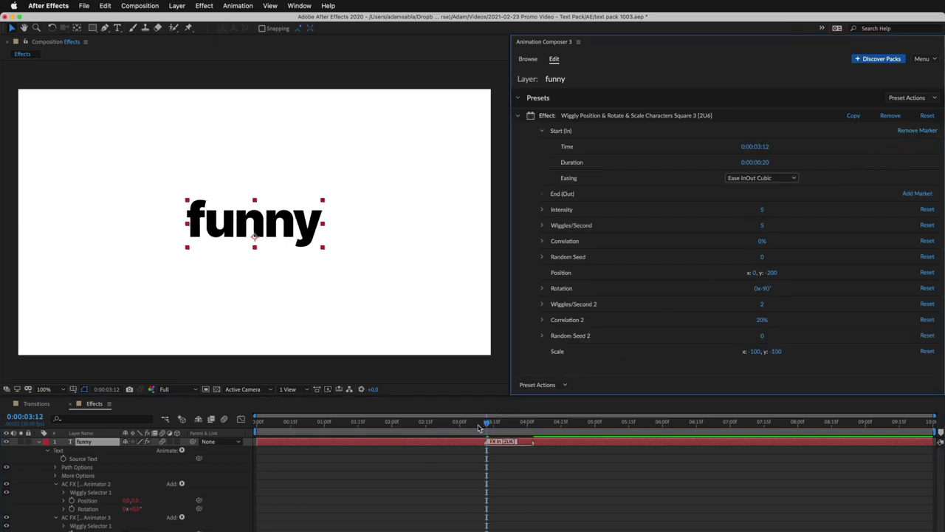
# Stretch the FX In marker so Start (In) lasts 0:00:01:17, scrubbing through the intro to check it
pyautogui.moveTo(478, 427); pyautogui.dragTo(436, 436)
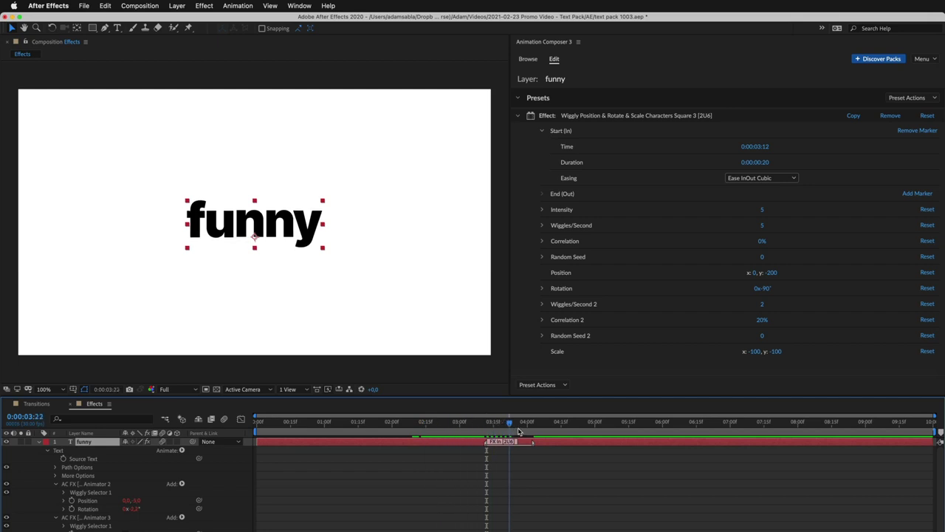
pyautogui.moveTo(519, 431); pyautogui.dragTo(561, 433)
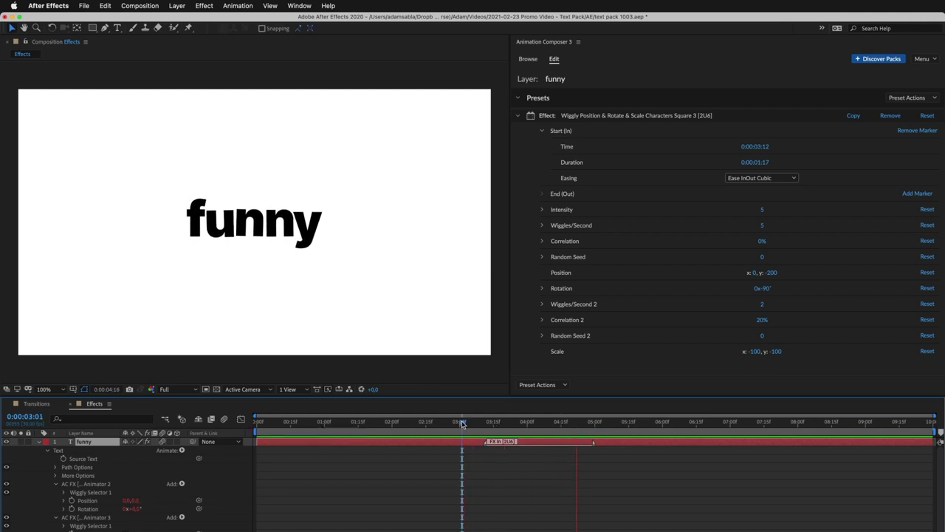
pyautogui.press('space')
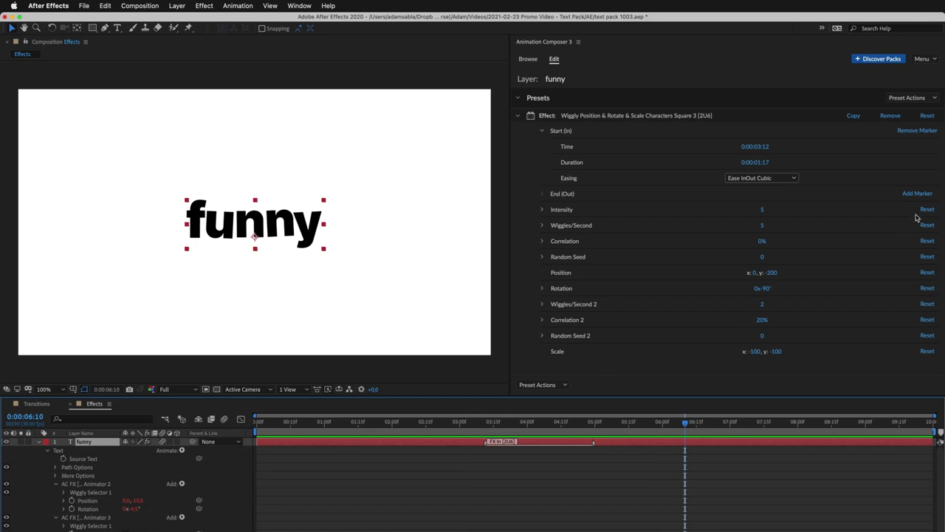
# Add an End (Out) marker at 0:00:06:10 for the funny text's wiggle, then scrub back to review
pyautogui.click(926, 194)
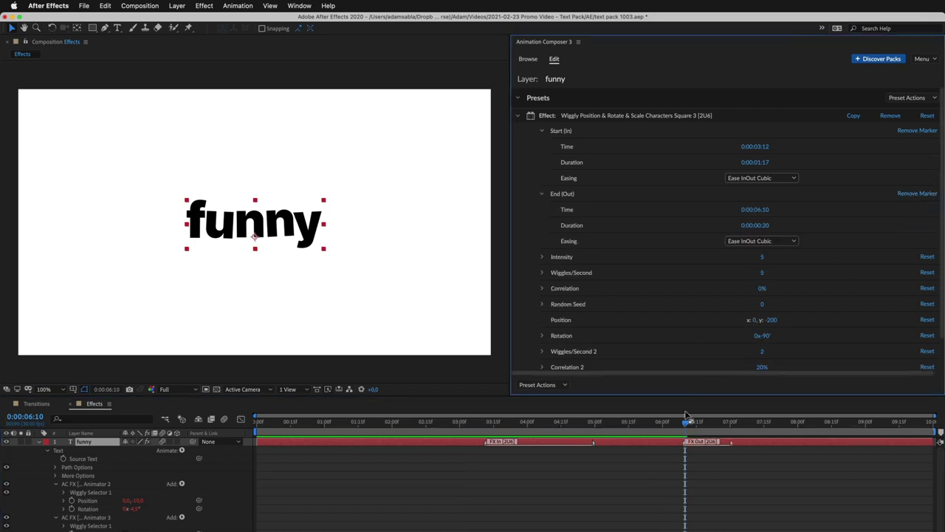
pyautogui.moveTo(674, 427); pyautogui.dragTo(628, 431)
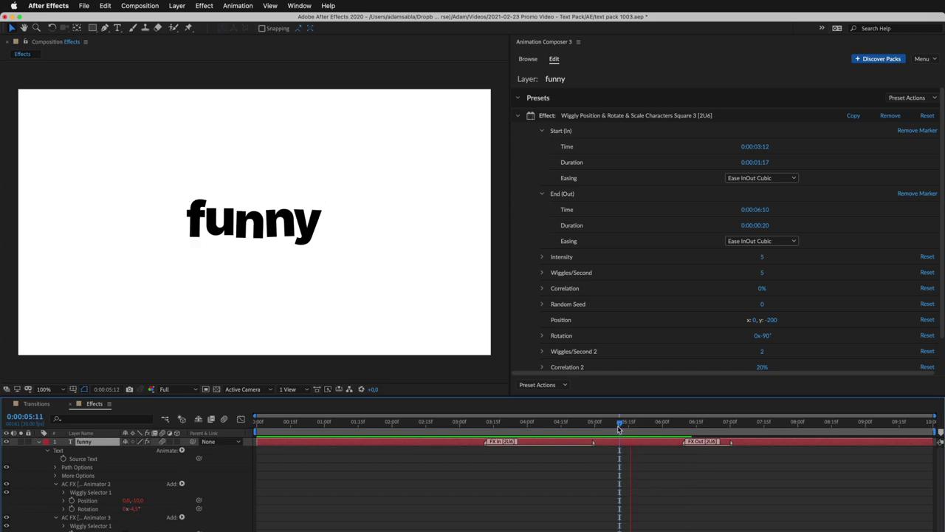